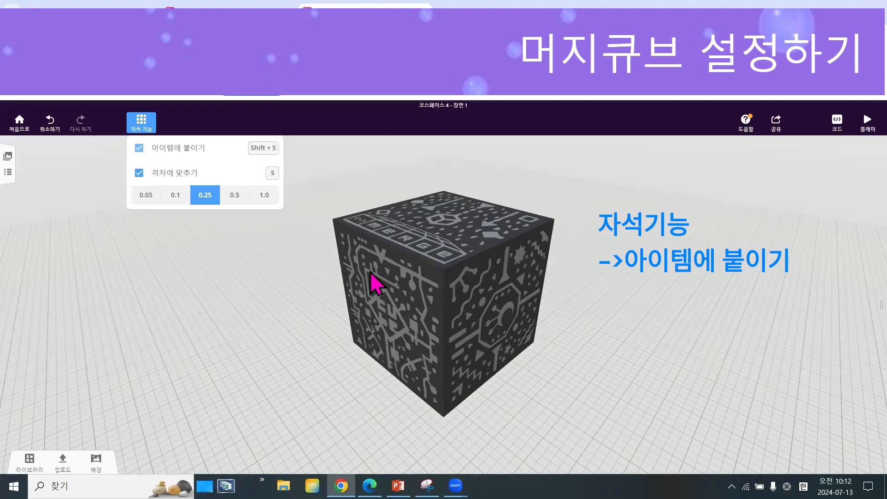
Close the snapping options and show the side labels on the Merge cube.
left_click(439, 241)
left_click(439, 241)
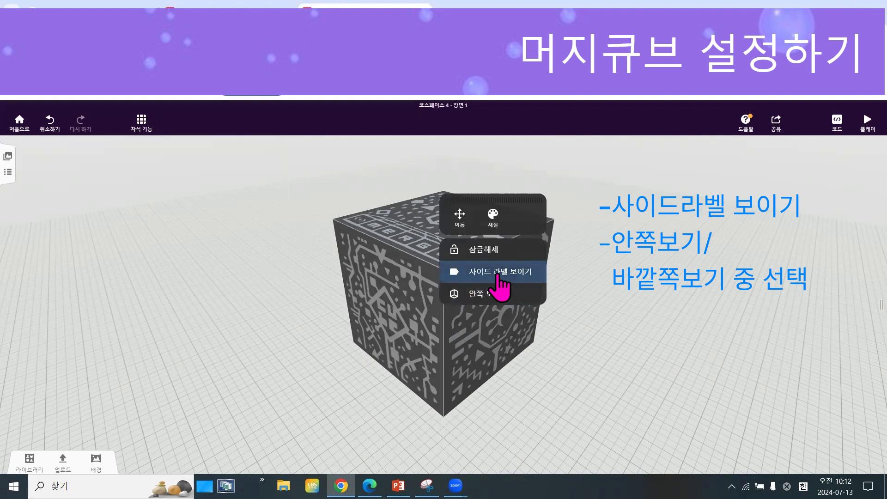
left_click(499, 275)
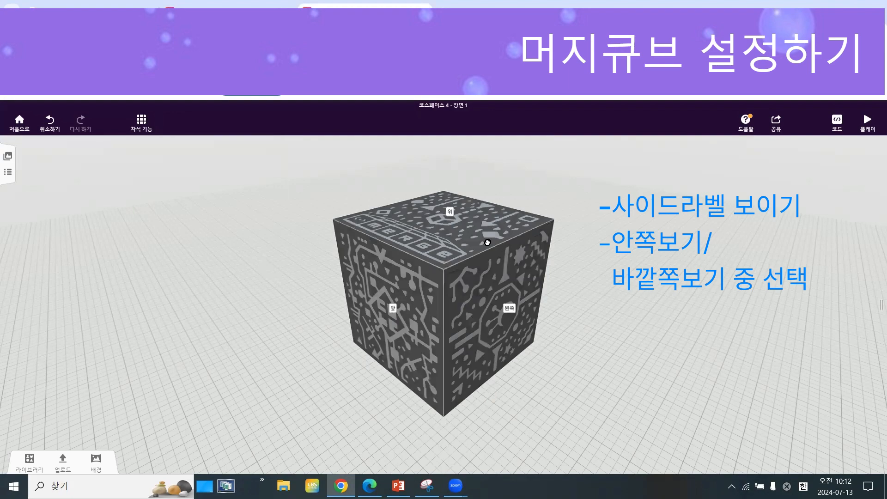
left_click_drag(488, 242, 533, 306)
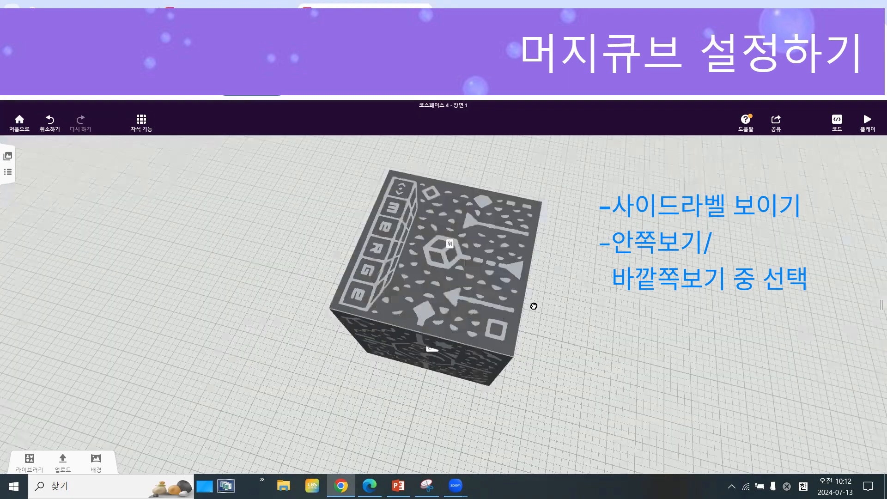
Switch the Merge cube to the inside view and look around its interior faces.
right_click(455, 258)
left_click(511, 313)
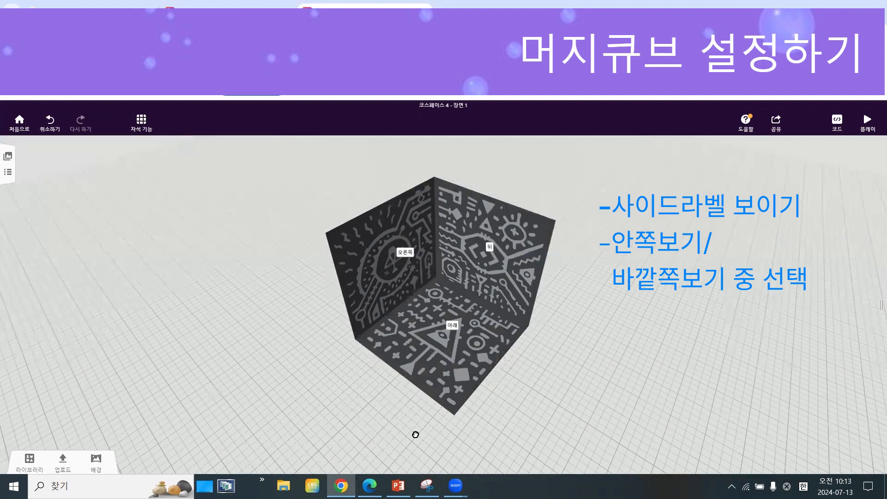
left_click_drag(415, 435, 394, 369)
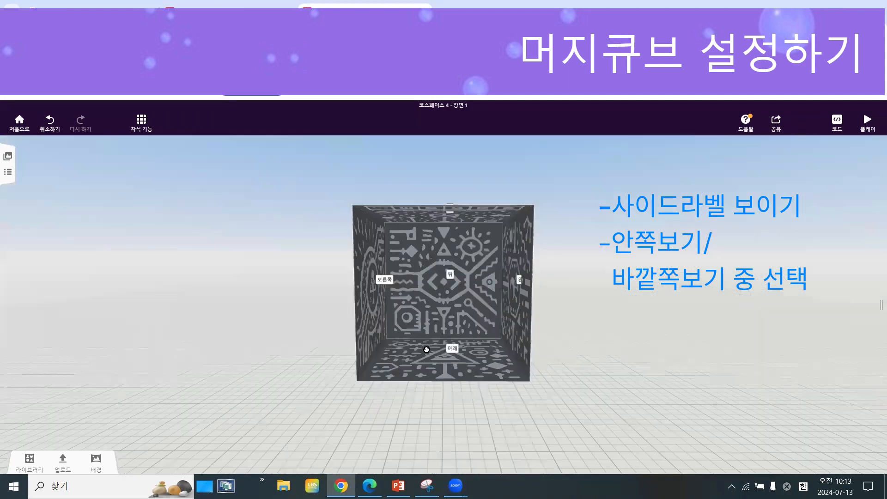
left_click_drag(399, 357, 395, 385)
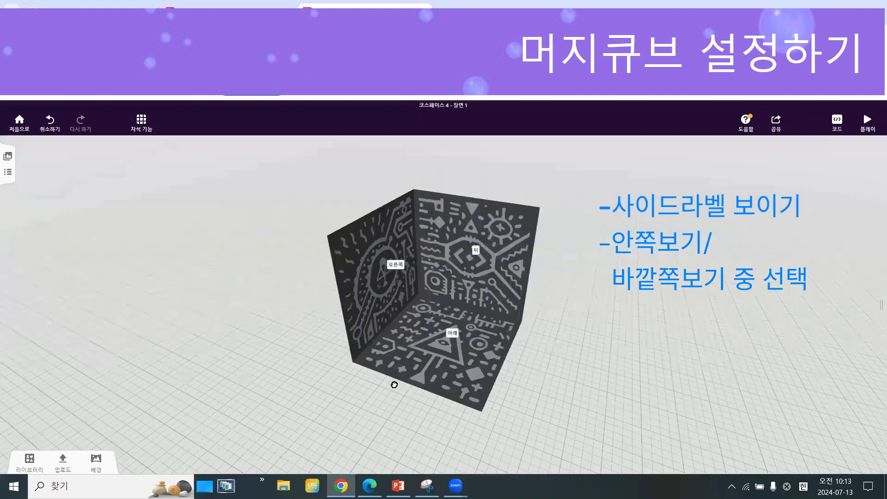
Switch the Merge cube back to the outside view.
left_click(461, 361)
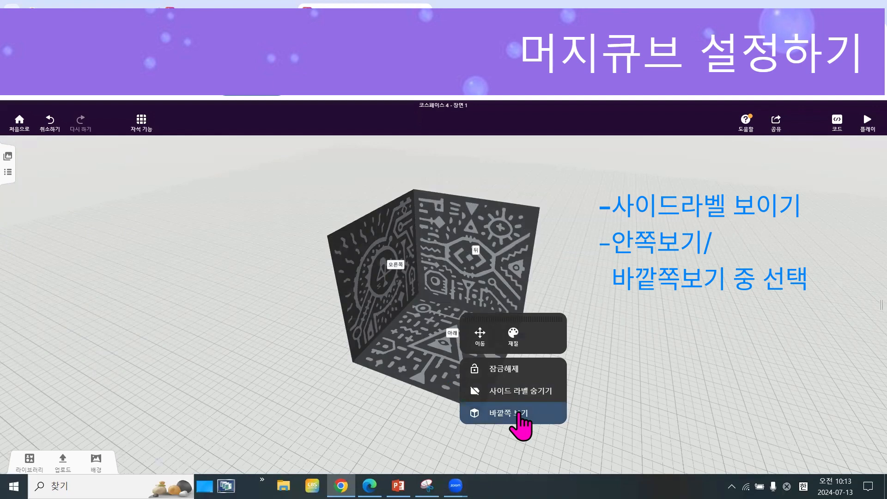
left_click(519, 414)
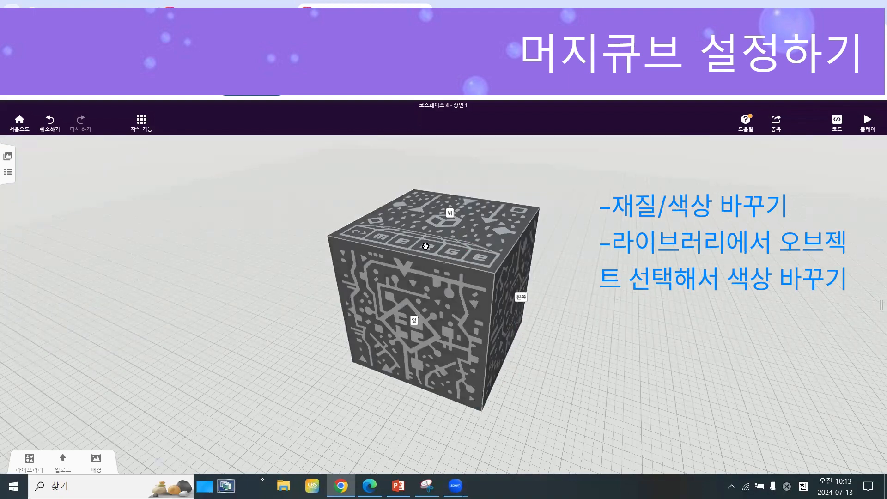
Try several surface patterns on the Merge cube, including purple, blue, brown and green, and finish with the white one.
left_click_drag(425, 246, 460, 301)
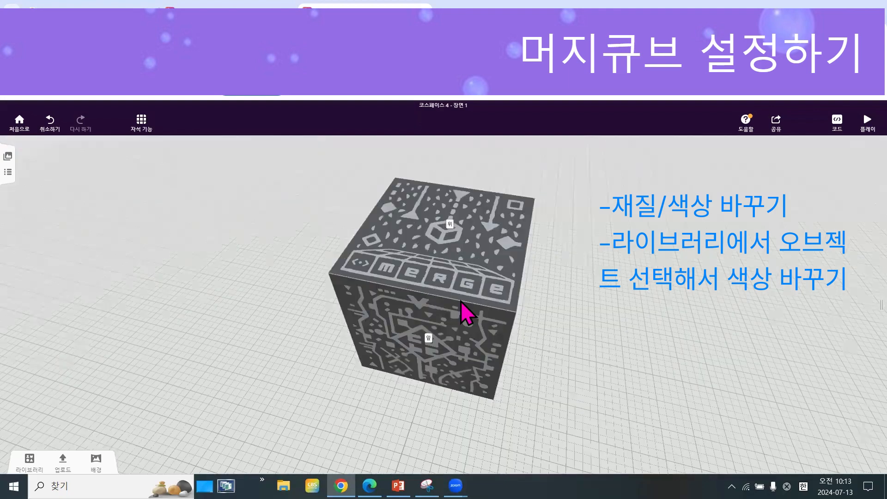
left_click(462, 251)
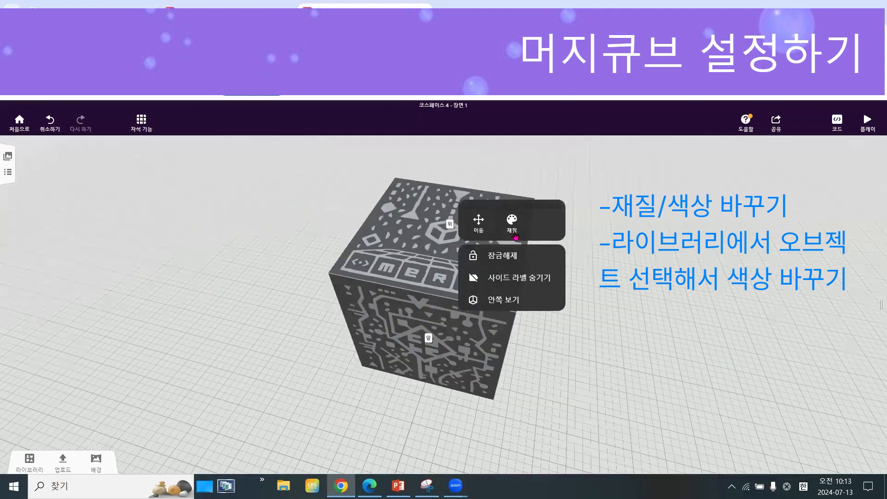
left_click(513, 220)
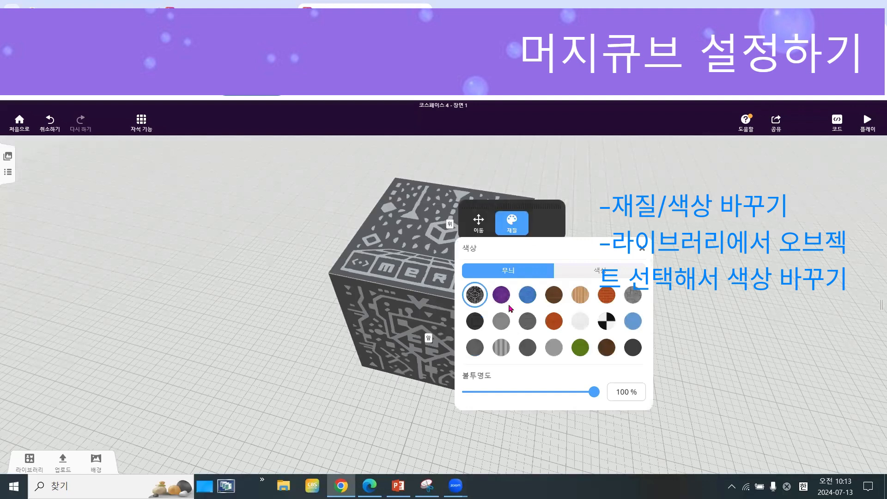
left_click(502, 296)
left_click(528, 296)
left_click(554, 296)
left_click(579, 321)
left_click(580, 347)
left_click(581, 321)
Color the Merge cube's material yellow after trying blue, and close its settings.
left_click(597, 273)
left_click(475, 321)
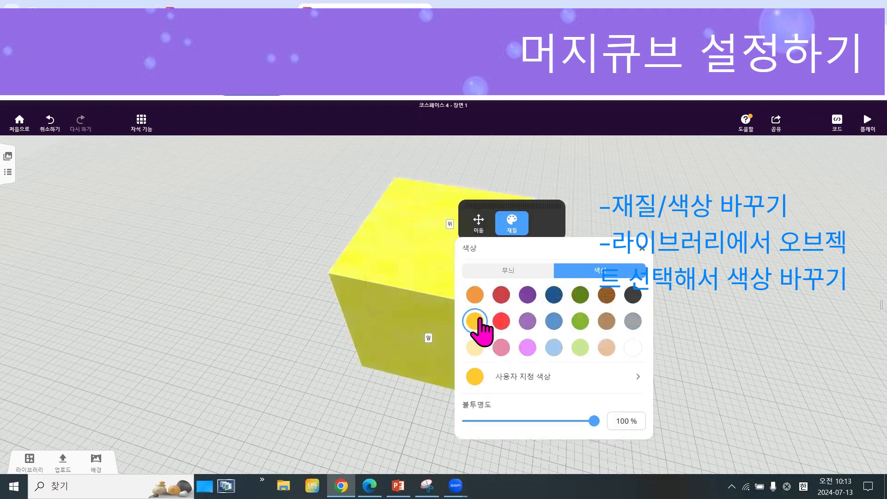
left_click(554, 320)
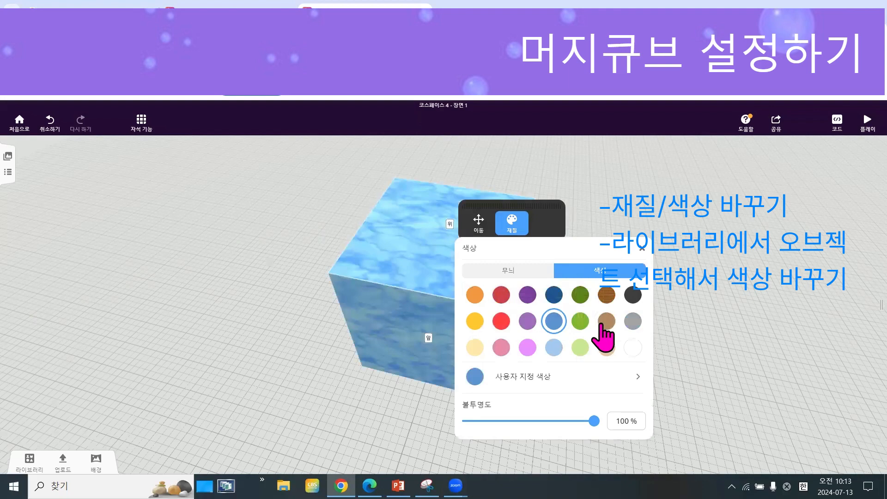
left_click(475, 320)
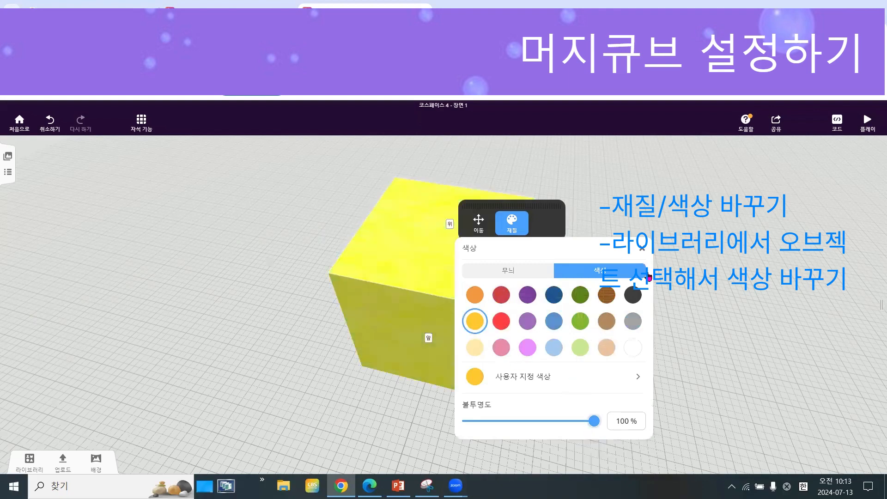
left_click(644, 251)
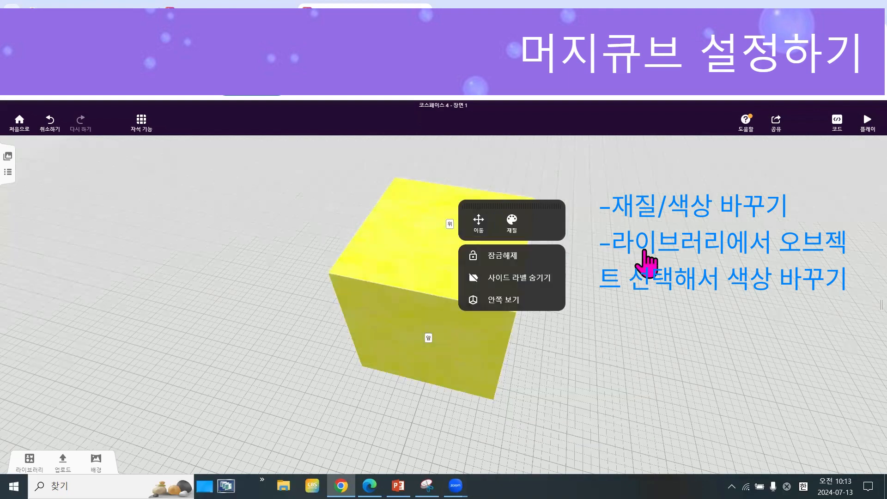
left_click(645, 251)
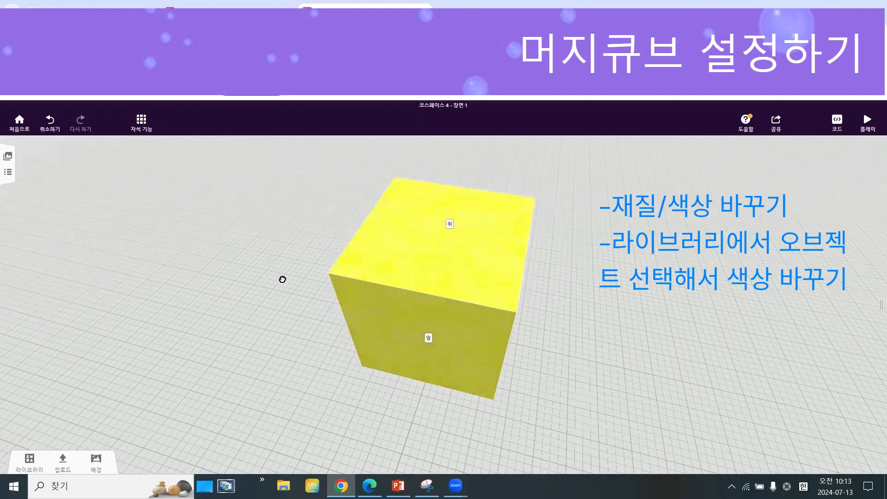
Add the flat square from the building shapes to the cube's front face and enlarge it to cover the whole face.
left_click_drag(283, 279, 485, 297)
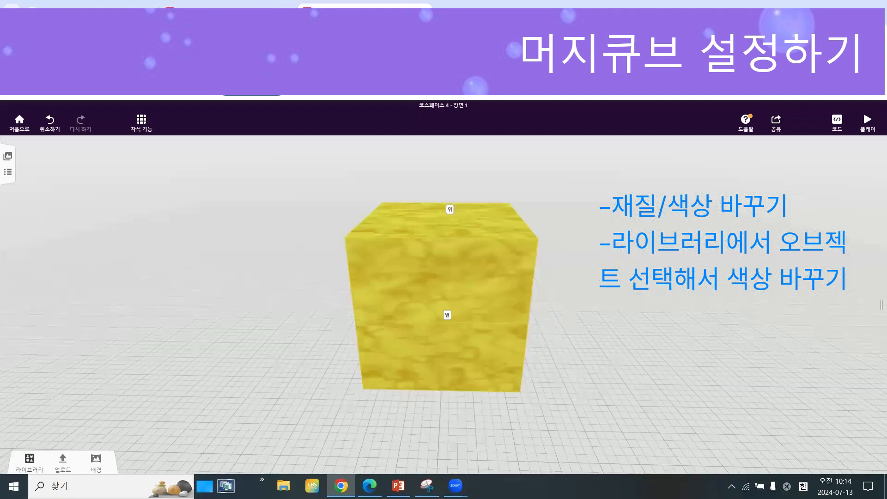
left_click(30, 460)
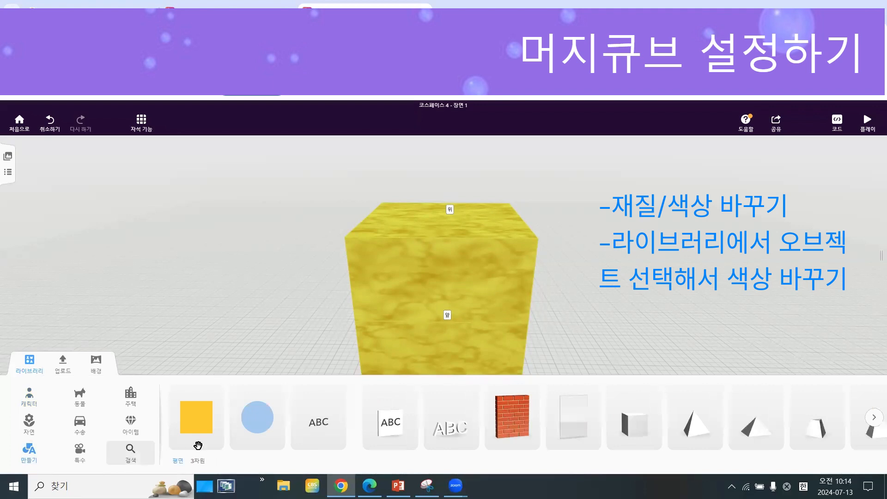
left_click_drag(187, 423, 331, 375)
left_click_drag(400, 328, 442, 323)
left_click_drag(453, 276, 573, 185)
left_click_drag(455, 234, 460, 198)
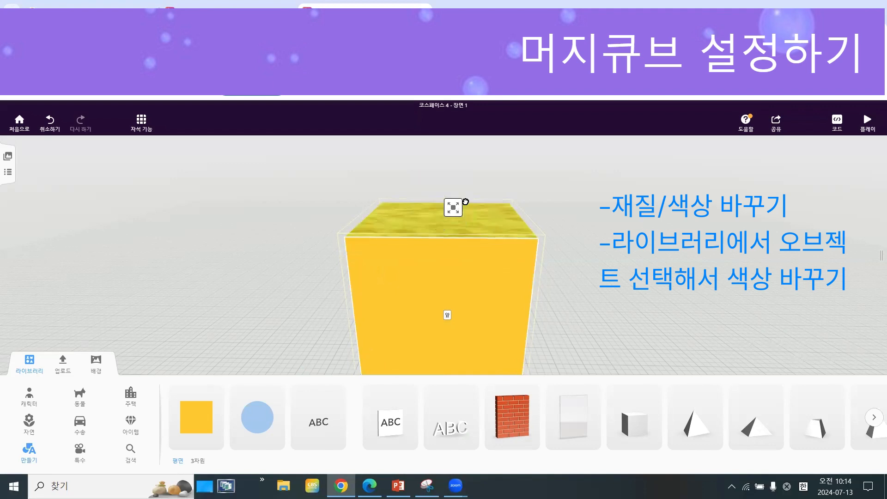
Change the color of the square on the cube's front face to medium blue.
right_click(481, 277)
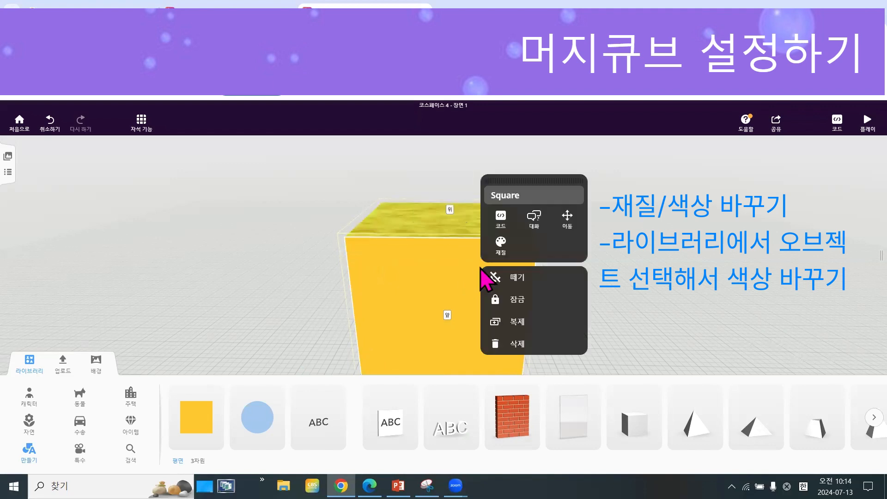
left_click(502, 246)
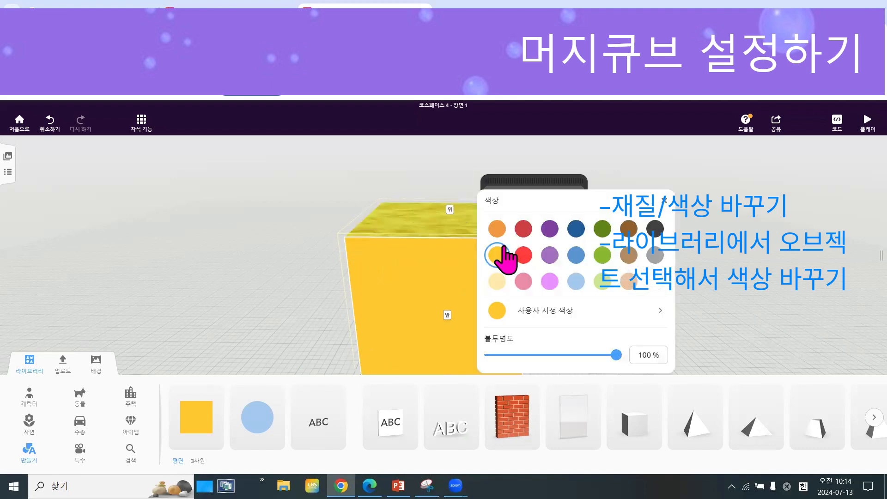
left_click(576, 255)
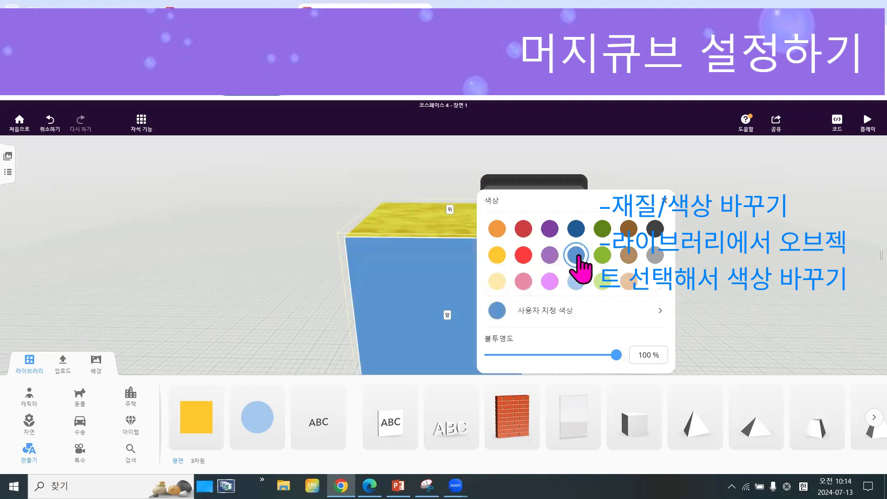
left_click(715, 318)
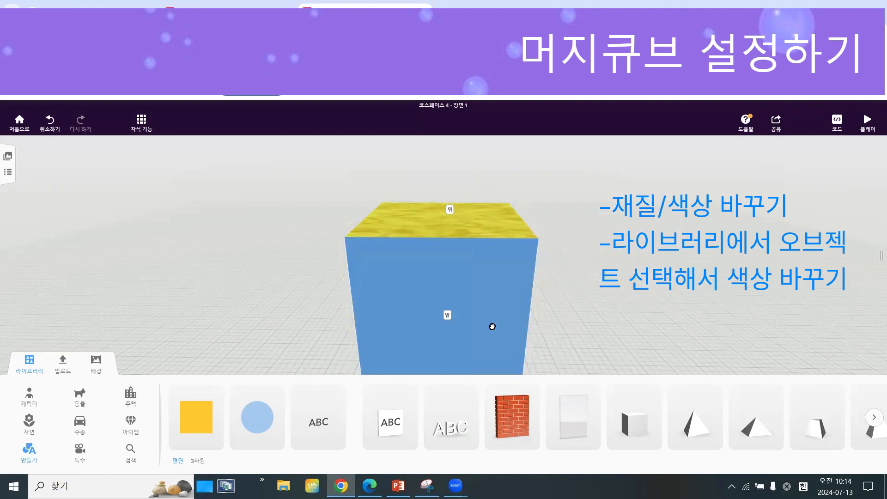
left_click_drag(492, 327, 558, 318)
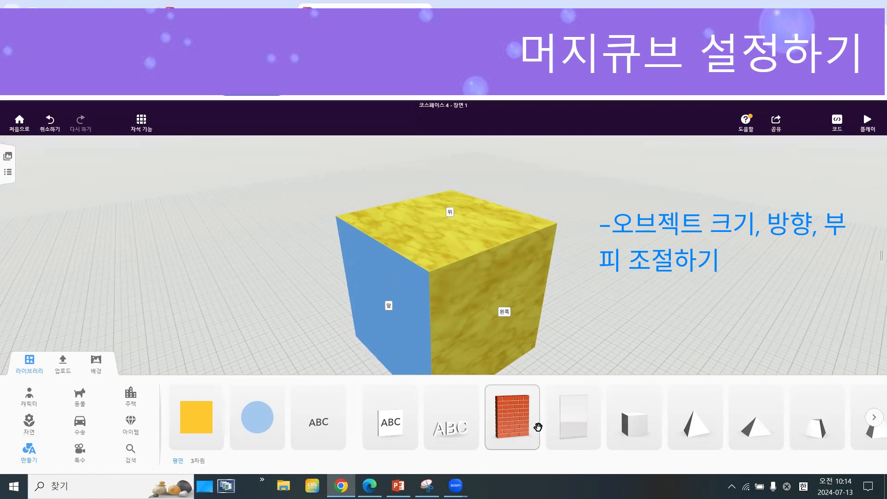
Place a small box and a pyramid from the building shapes on the cube's top face.
left_click(636, 424)
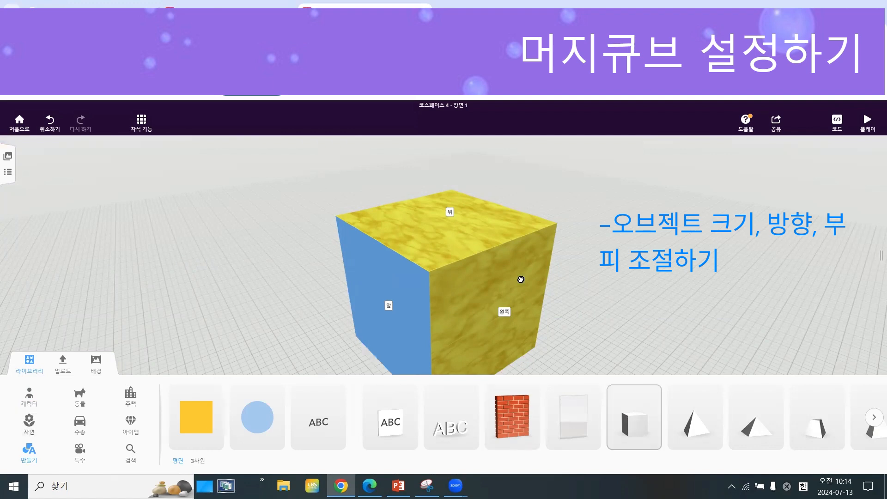
left_click(452, 240)
left_click_drag(682, 429, 477, 234)
Add the second pyramid-like shape to the cube's top face and stretch it into a wide slab overhanging the front edge.
left_click_drag(760, 436, 305, 237)
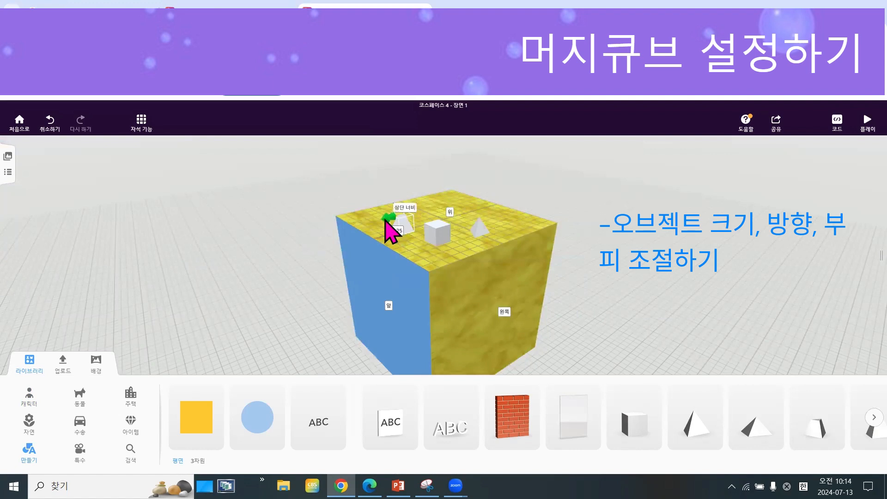
left_click_drag(398, 206, 389, 244)
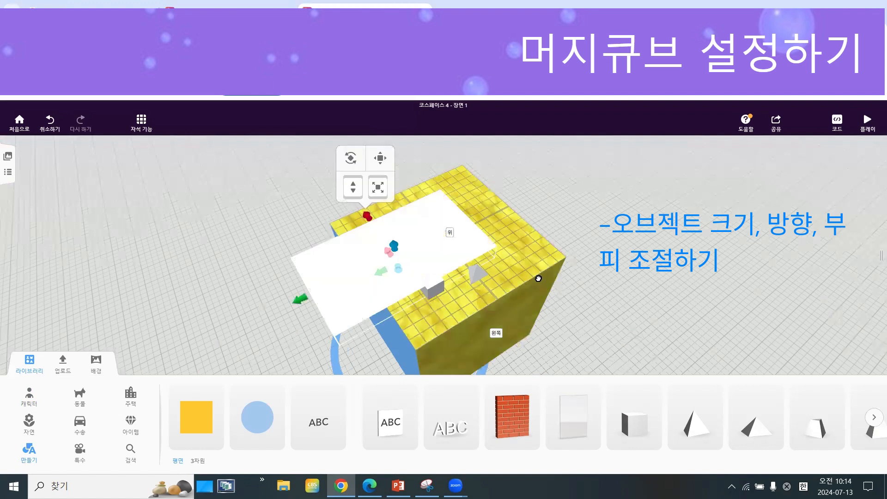
left_click_drag(538, 278, 401, 237)
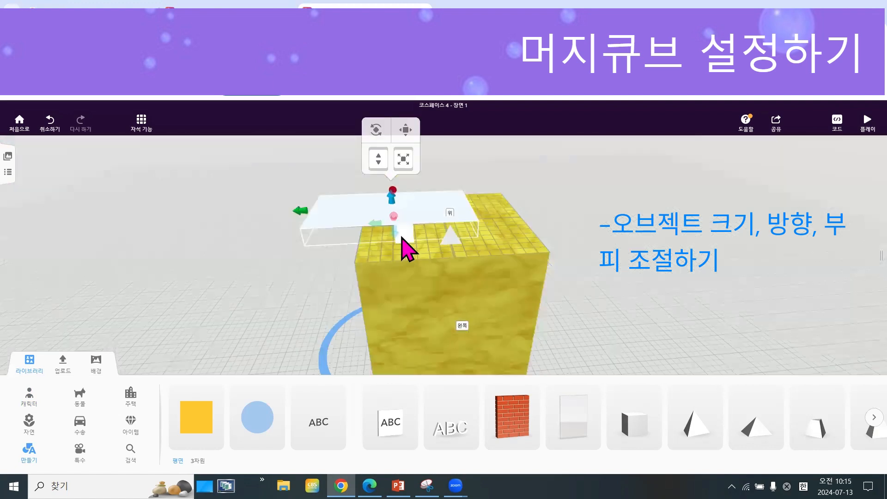
Move the small box onto the white slab and adjust its height above it with the axis move controls.
left_click(425, 214)
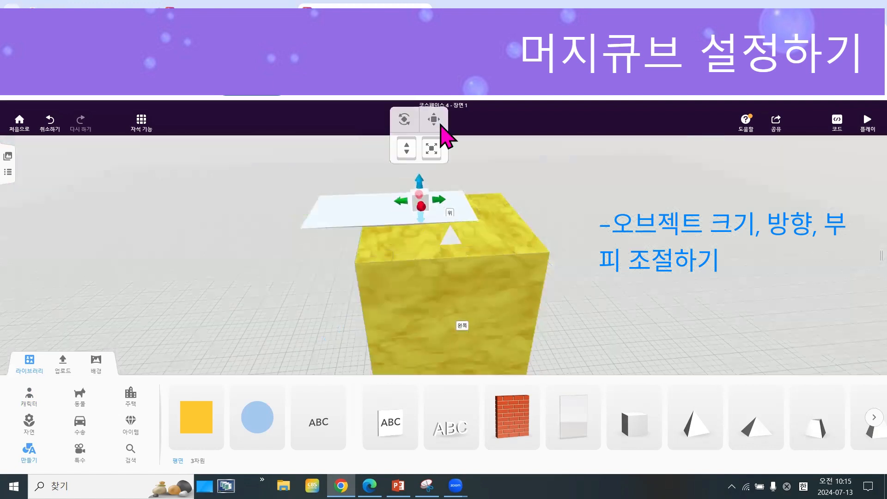
left_click(434, 120)
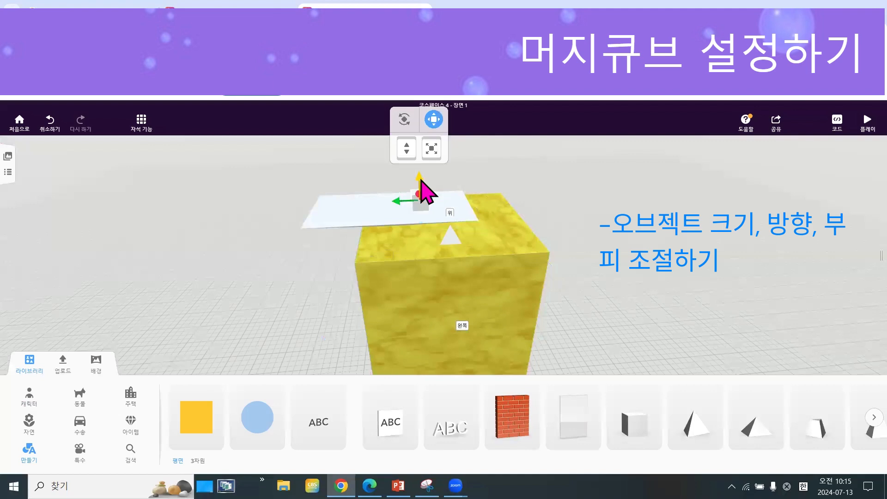
left_click_drag(421, 173, 422, 161)
left_click_drag(595, 272, 677, 284)
left_click_drag(420, 200, 405, 138)
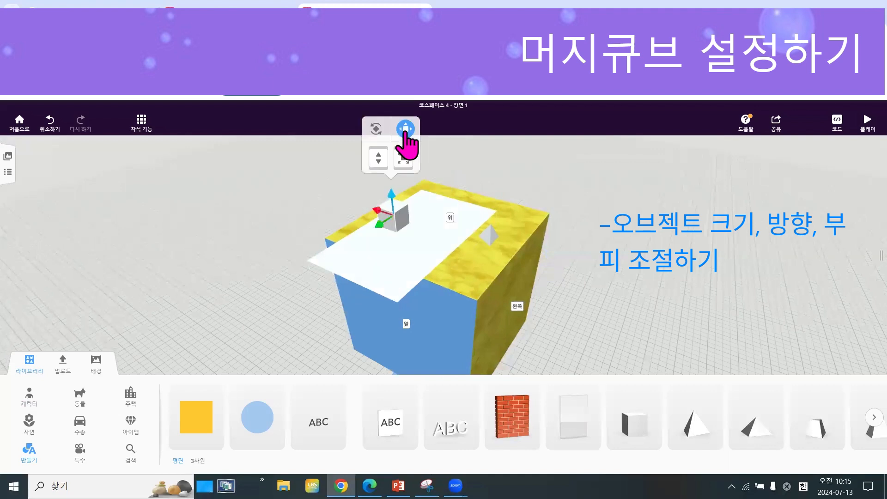
left_click(405, 134)
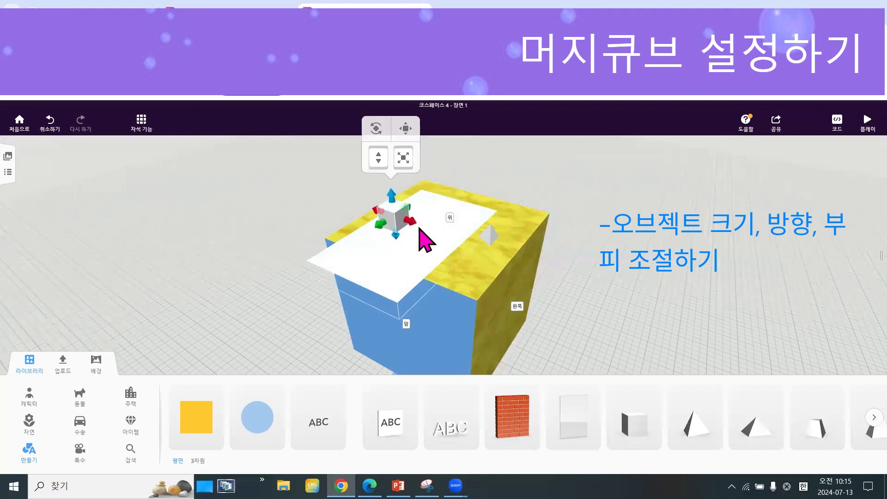
Enlarge the small box in width, height and depth so it extends past the slab's front edge.
left_click_drag(411, 221, 450, 232)
left_click_drag(410, 199, 410, 169)
left_click_drag(396, 222, 358, 257)
Attach the pyramid to the top of the enlarged box and stretch its length.
left_click_drag(534, 256, 451, 261)
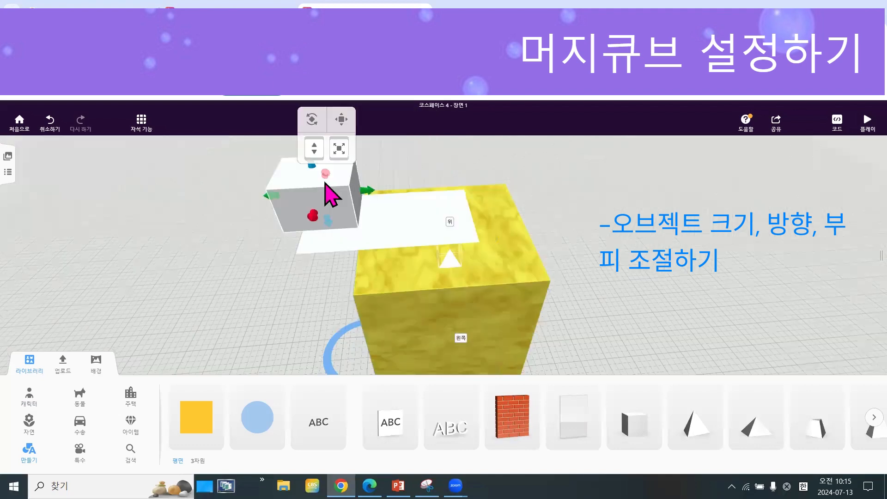
left_click(346, 168)
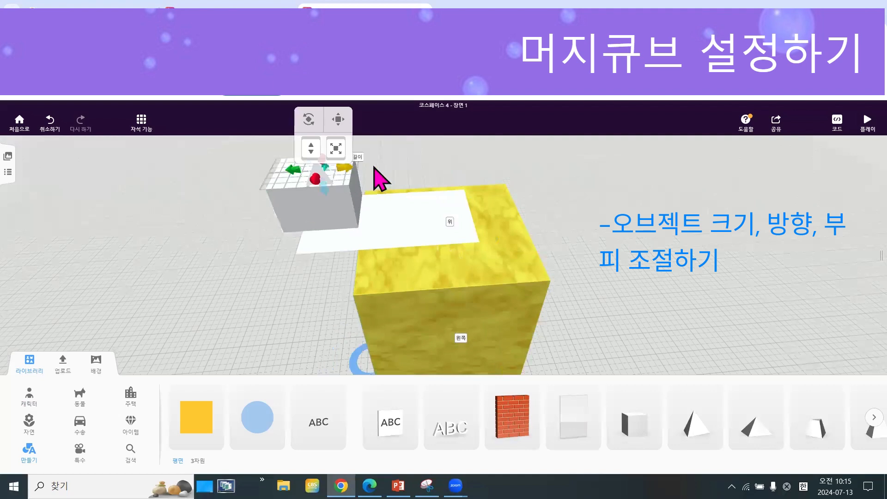
left_click_drag(343, 168, 269, 258)
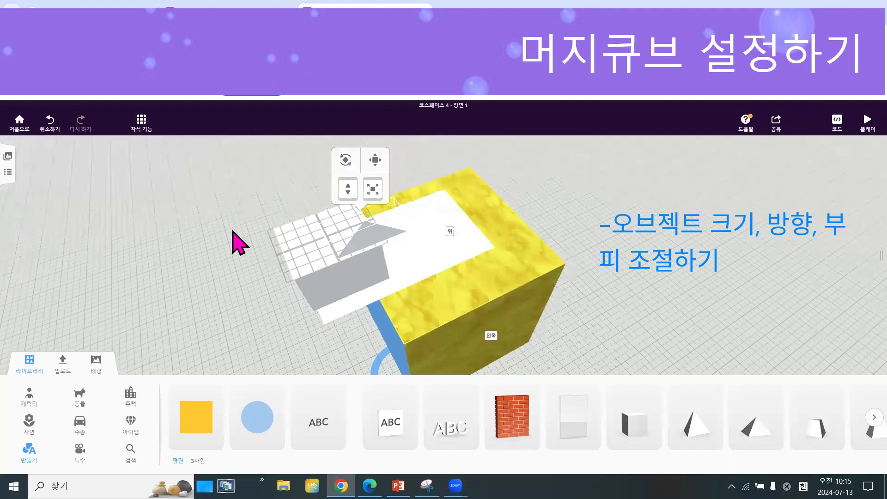
Tilt the pyramid on top of the enlarged box and adjust its height above it.
left_click_drag(232, 231, 243, 248)
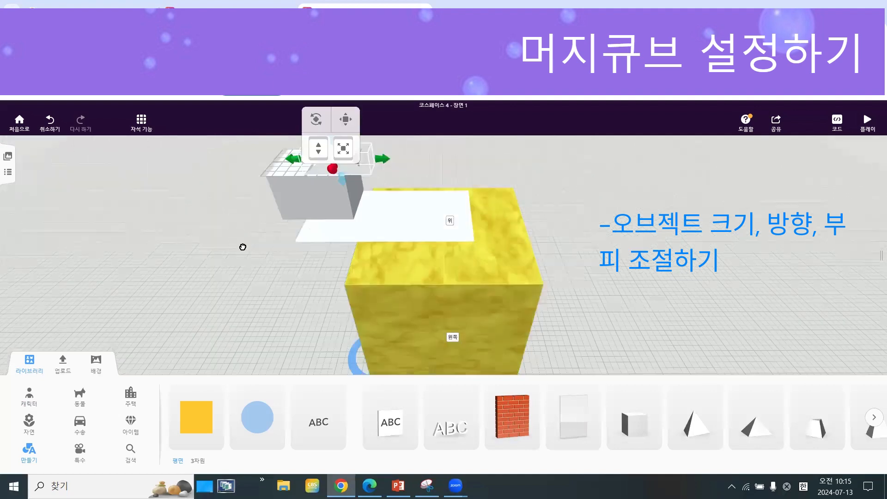
left_click_drag(243, 247, 302, 241)
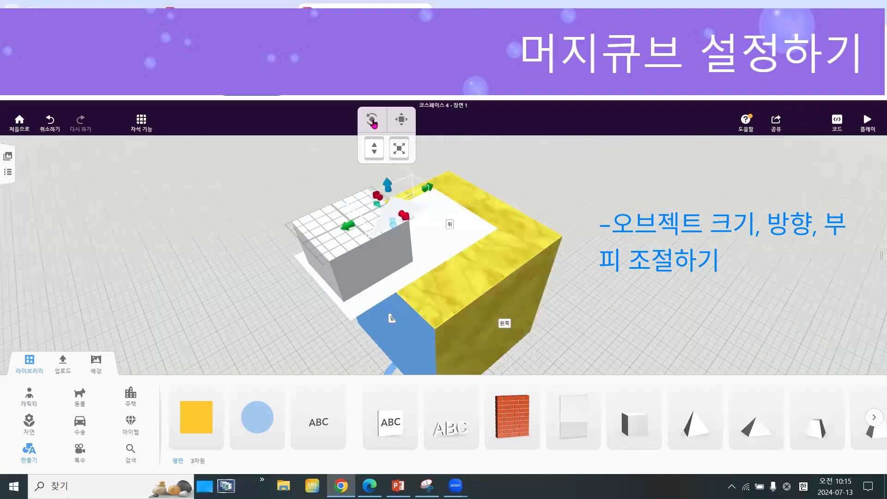
left_click(374, 135)
left_click_drag(428, 178, 390, 156)
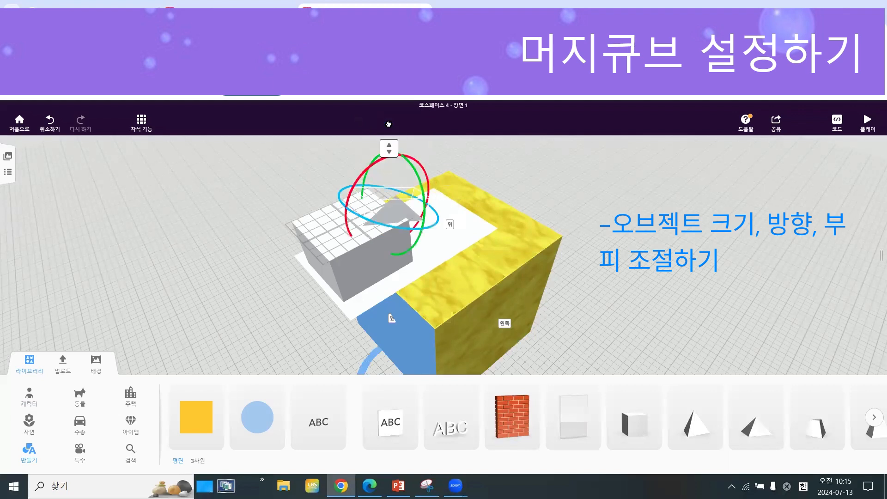
left_click_drag(390, 174, 411, 170)
Examine the cube and its stacked shapes from the left, front, right and back sides and from above.
left_click_drag(577, 244, 552, 247)
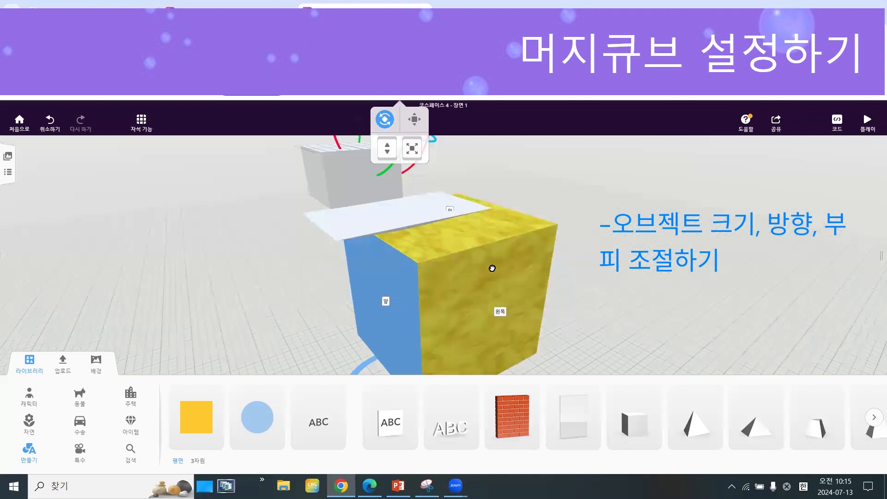
left_click_drag(493, 269, 587, 270)
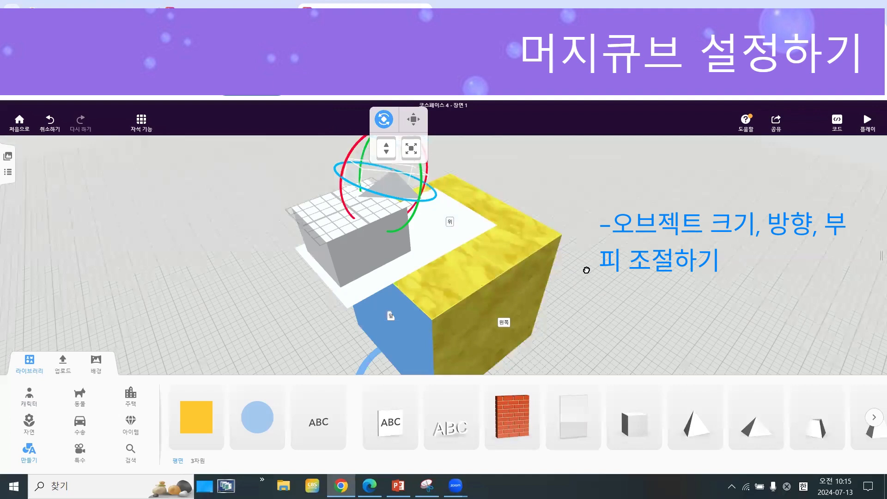
left_click_drag(523, 279, 515, 258)
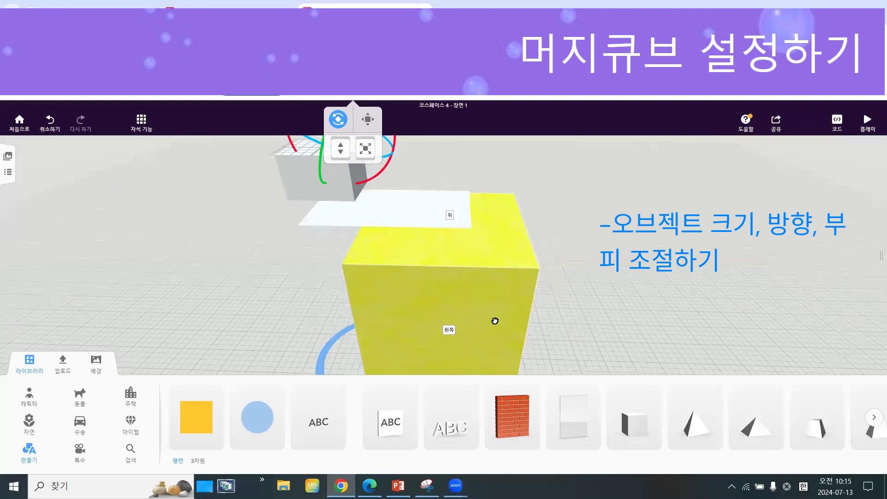
left_click_drag(350, 314, 190, 248)
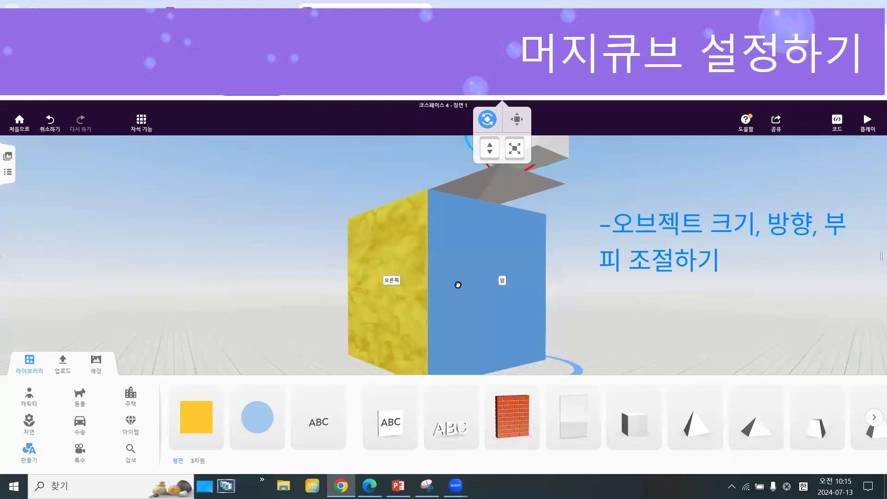
left_click_drag(458, 285, 468, 334)
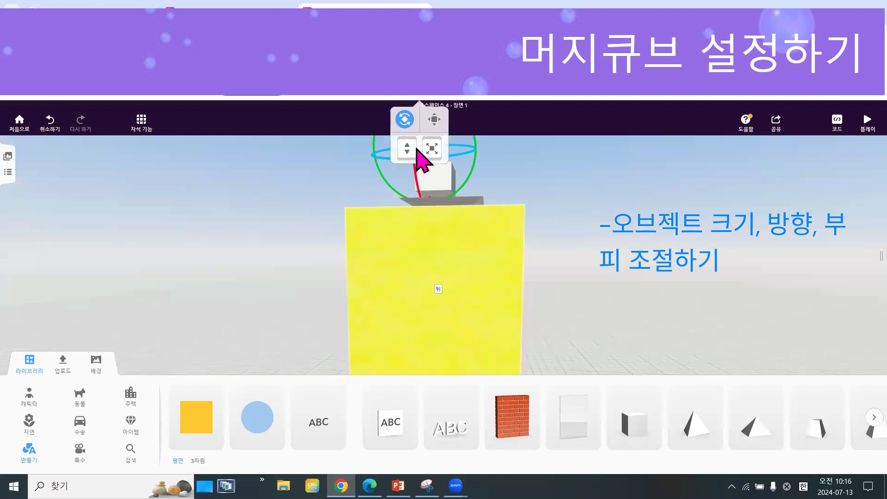
left_click(416, 148)
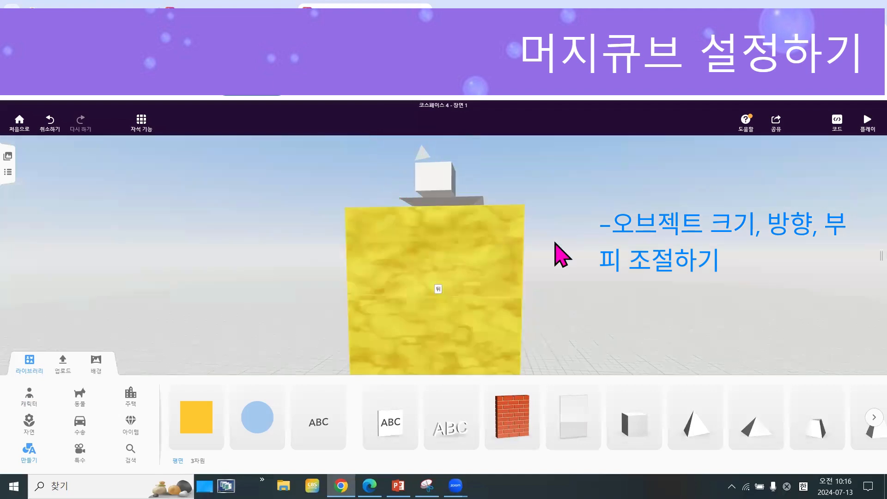
scroll(483, 255, "down", 3)
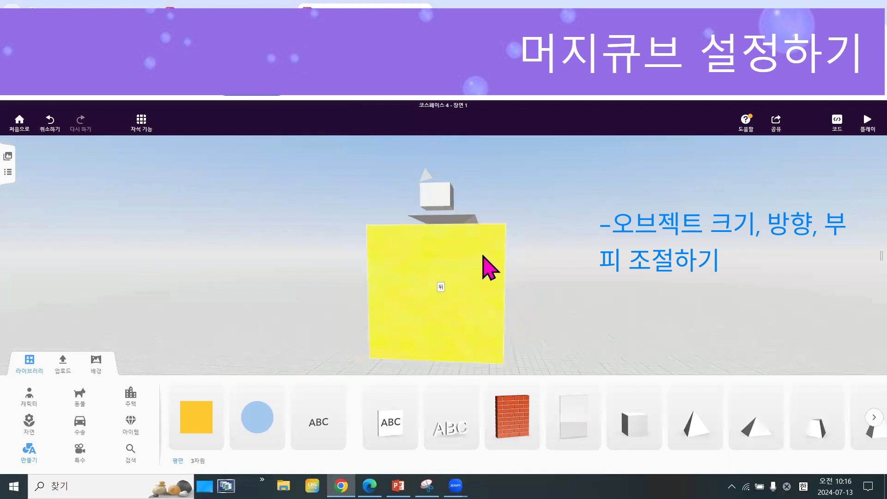
scroll(485, 283, "down", 1)
mouse_move(485, 283)
left_mouse_down()
mouse_move(490, 324)
mouse_move(479, 255)
mouse_move(476, 286)
mouse_move(479, 274)
mouse_move(495, 276)
mouse_move(476, 273)
left_mouse_up()
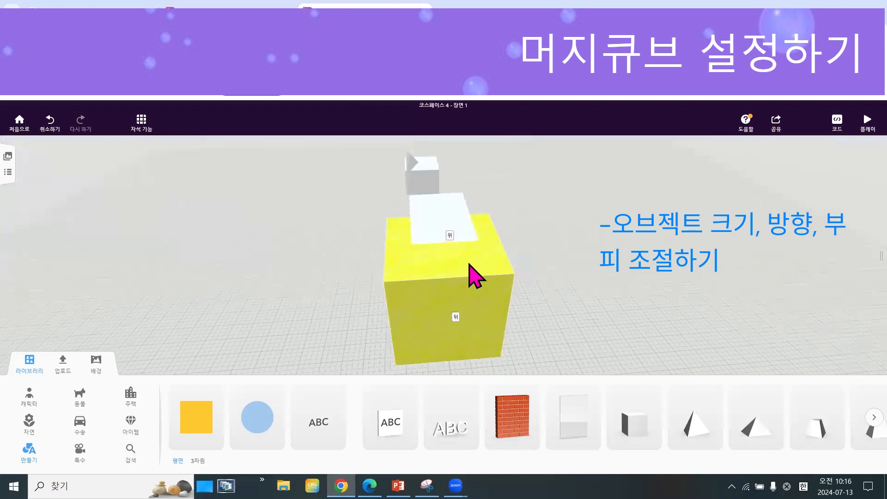
Unlock the Merge cube and select it for rotation.
right_click(470, 265)
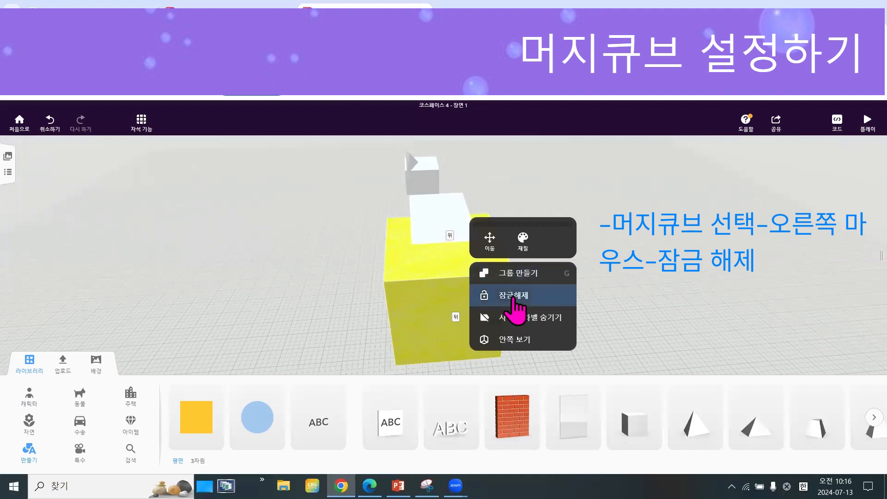
left_click(513, 299)
left_click(458, 316)
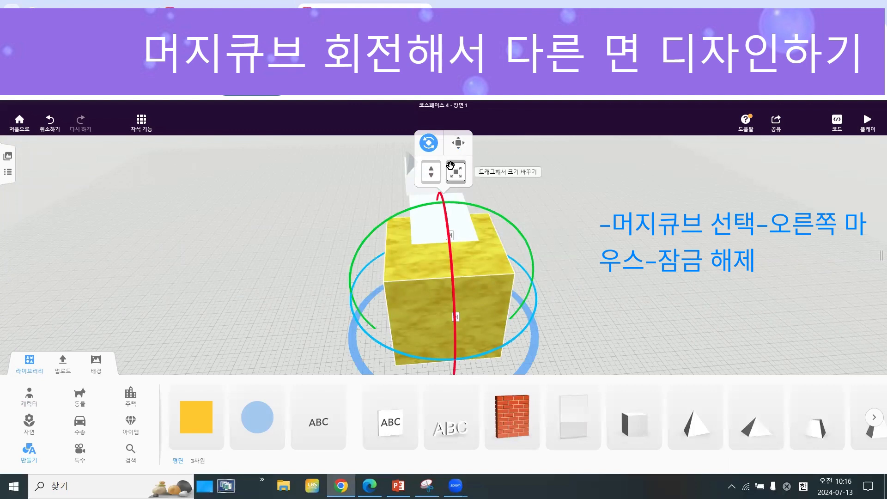
Try to rotate the unlocked Merge cube on its own, without the shapes on its top face.
left_click_drag(563, 273, 605, 271)
left_click_drag(490, 352, 416, 187)
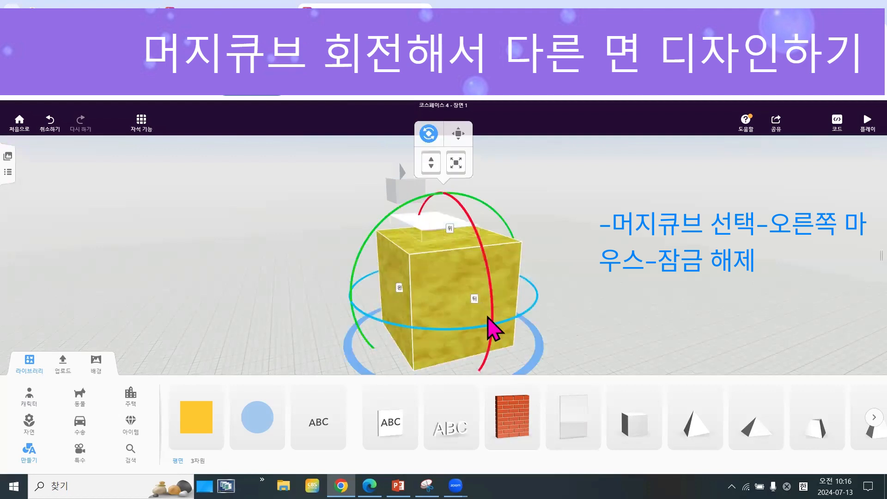
left_click_drag(480, 242, 500, 294)
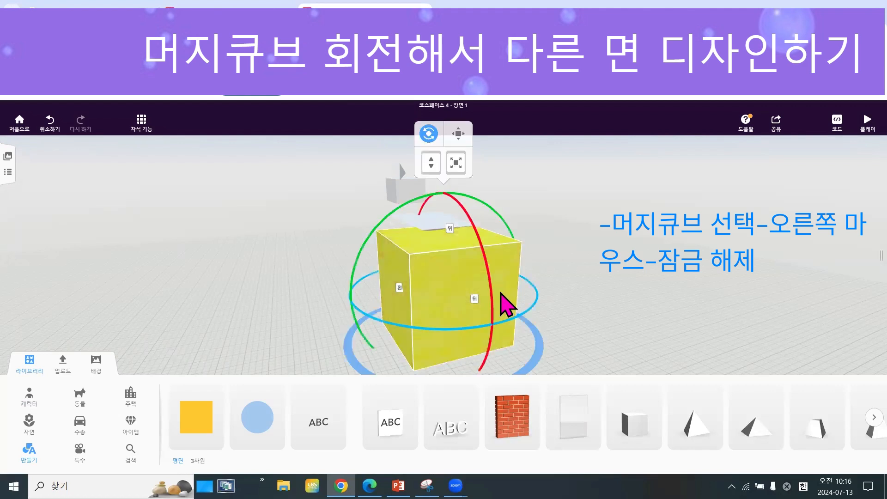
key("space")
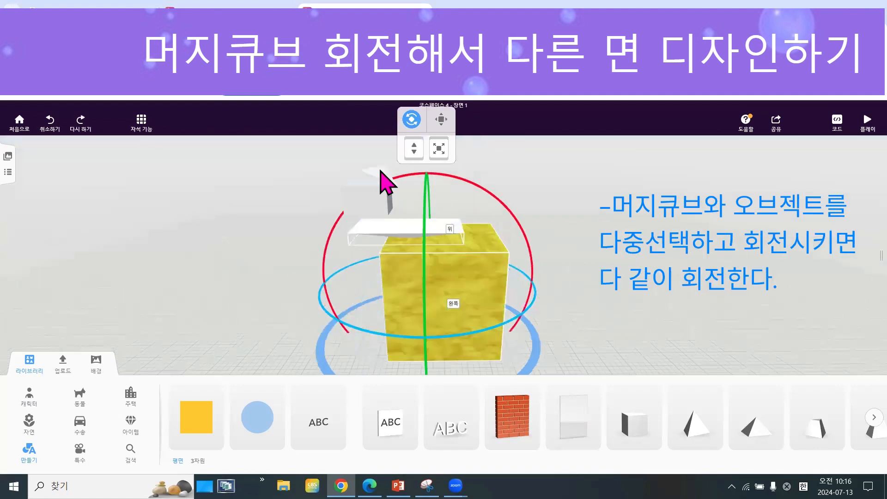
Rotate the cube, slab, box and pyramid together as a multiple selection and combine them into a group.
left_click(387, 182, "shift")
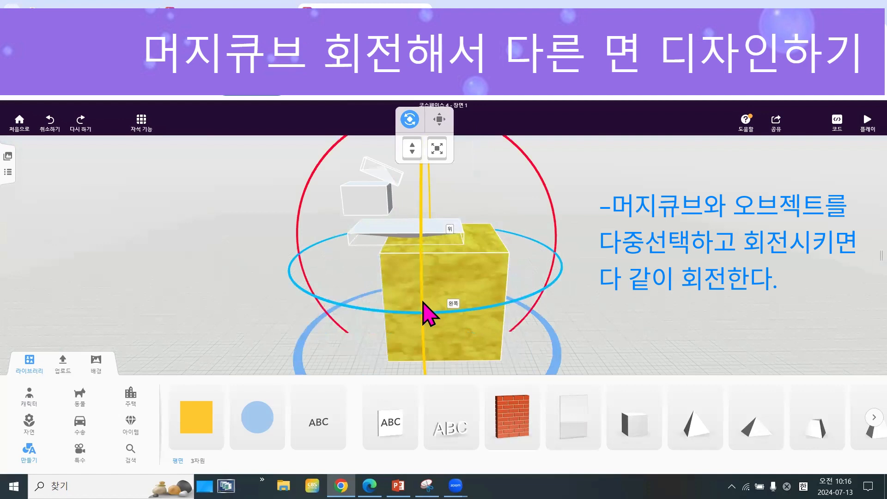
left_click_drag(426, 301, 562, 295)
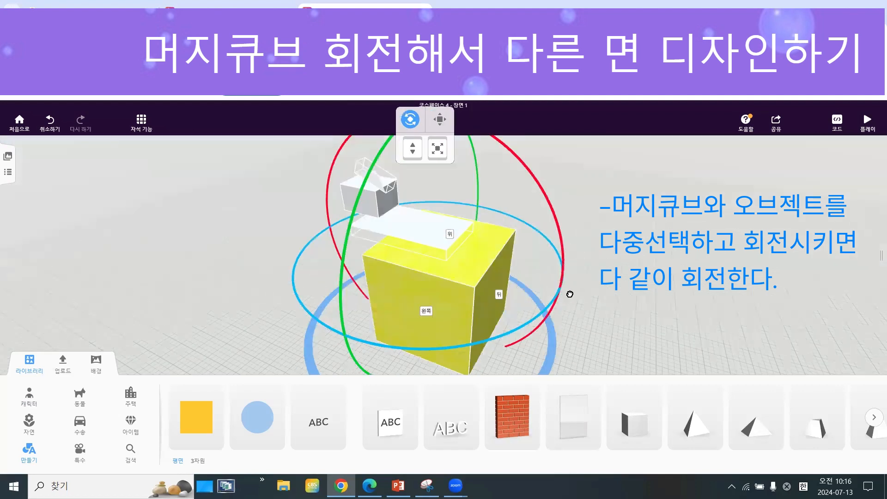
right_click(423, 236)
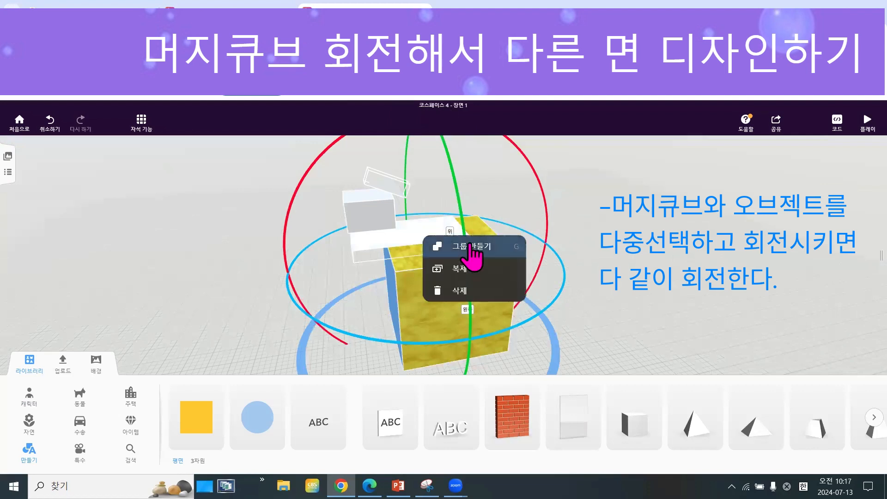
left_click(549, 321)
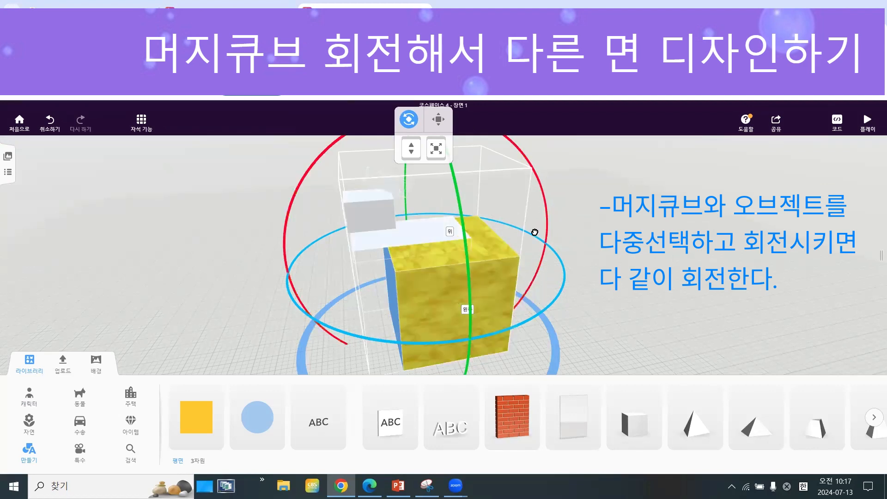
left_click_drag(424, 217, 585, 252)
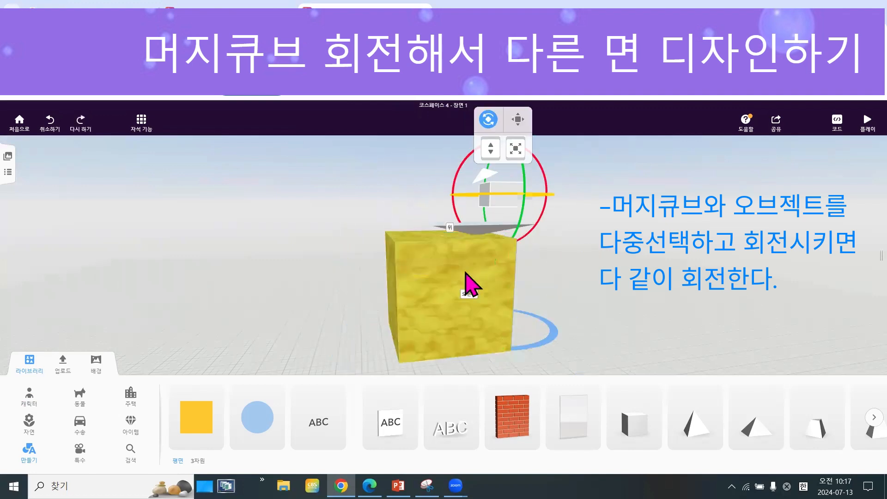
Show the scene's object list and identify the MERGE Cube, Cuboid, Tetrahedron and Pyramid by selecting each in turn.
left_click(437, 315)
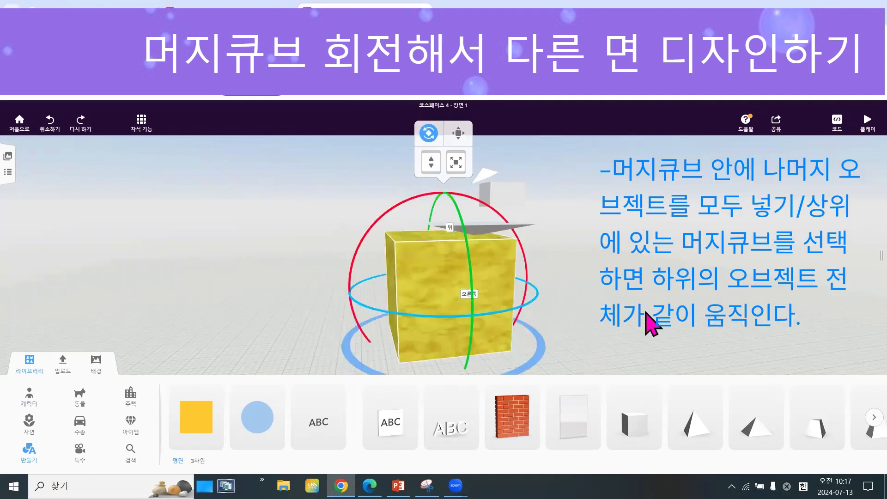
left_click_drag(654, 300, 656, 299)
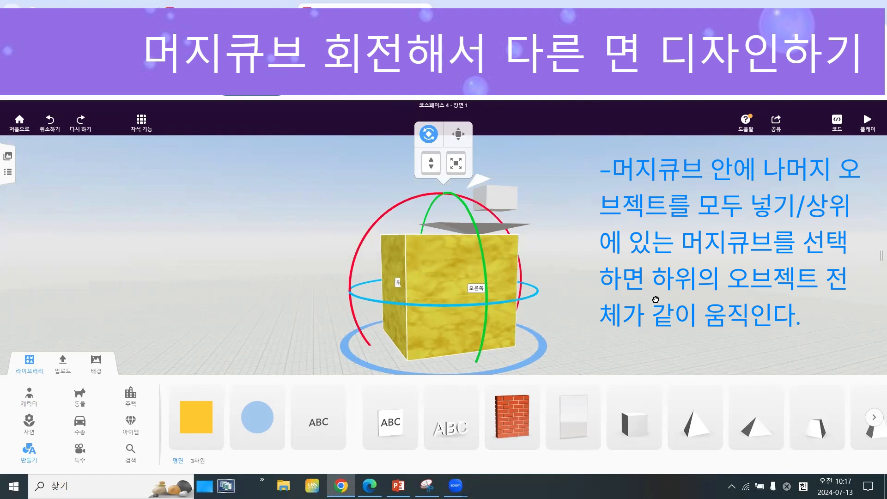
left_click(10, 176)
left_click(54, 175)
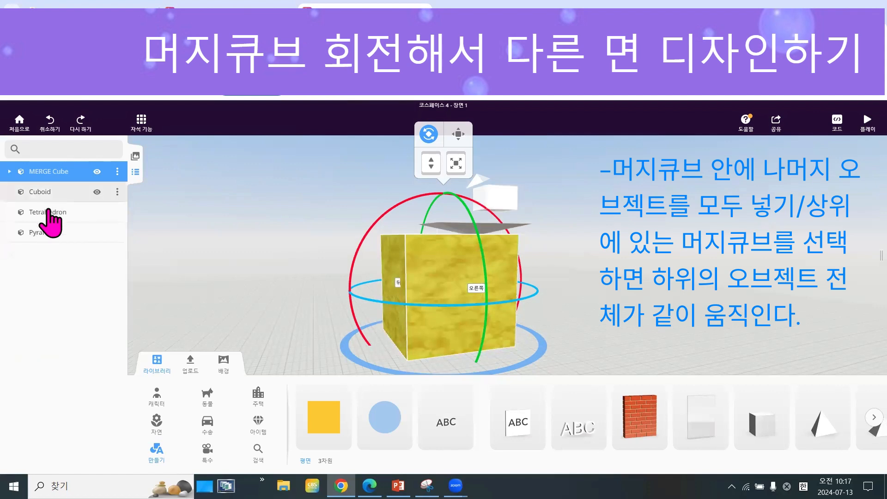
left_click(44, 193)
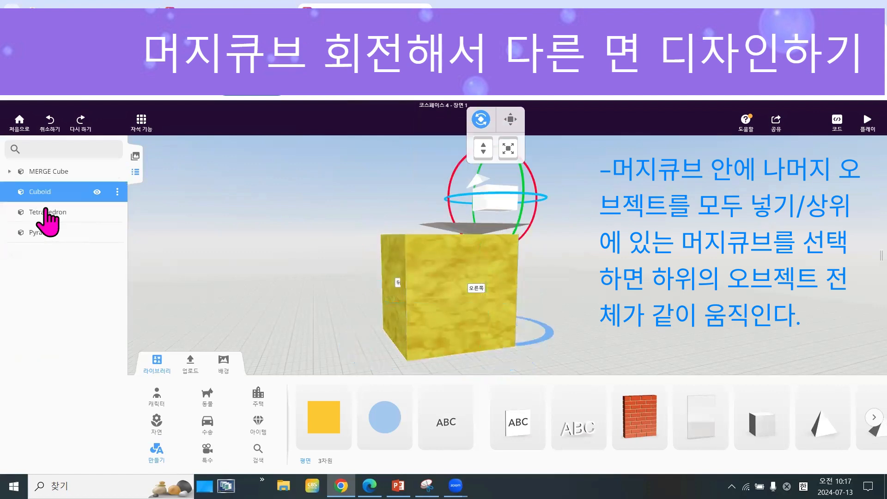
left_click(45, 213)
left_click(44, 234)
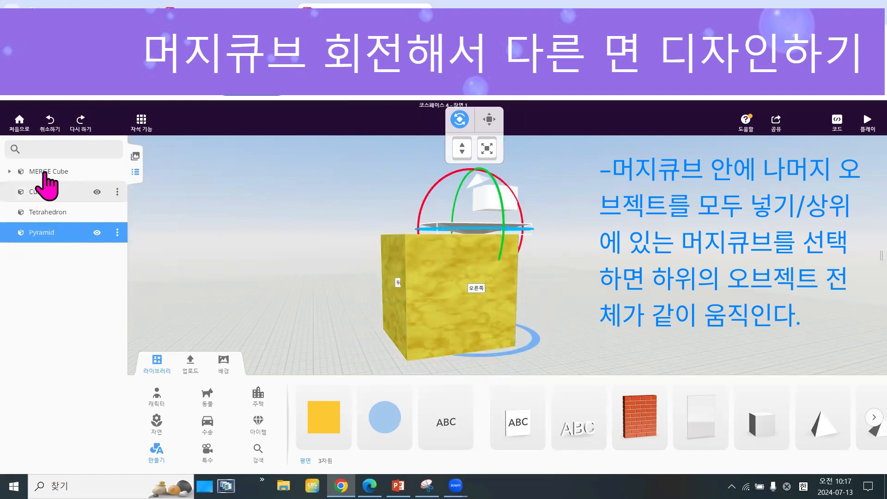
Nest the Cuboid, Tetrahedron and Pyramid under MERGE Cube in the object list and collapse its entry.
left_click_drag(45, 190, 44, 173)
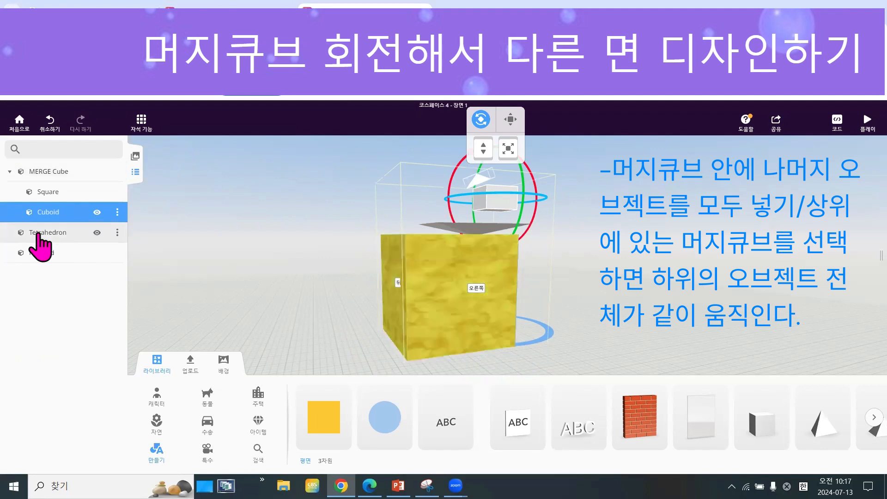
left_click_drag(38, 231, 46, 173)
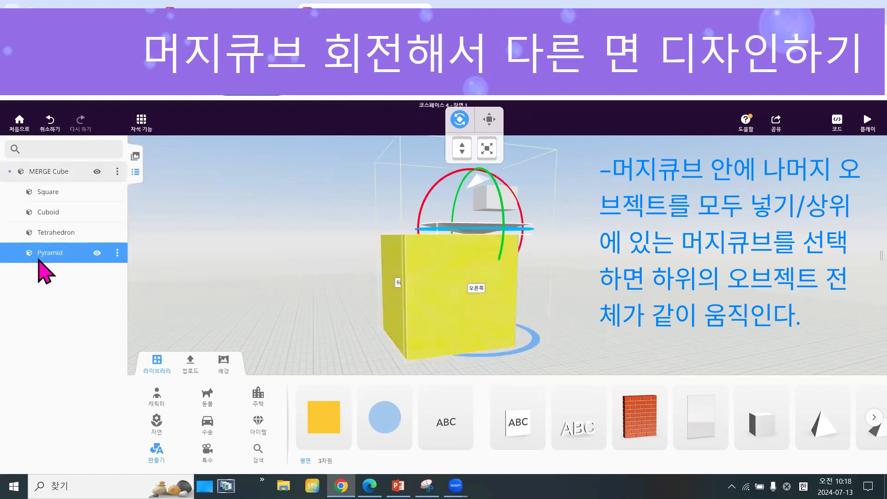
left_click(36, 280)
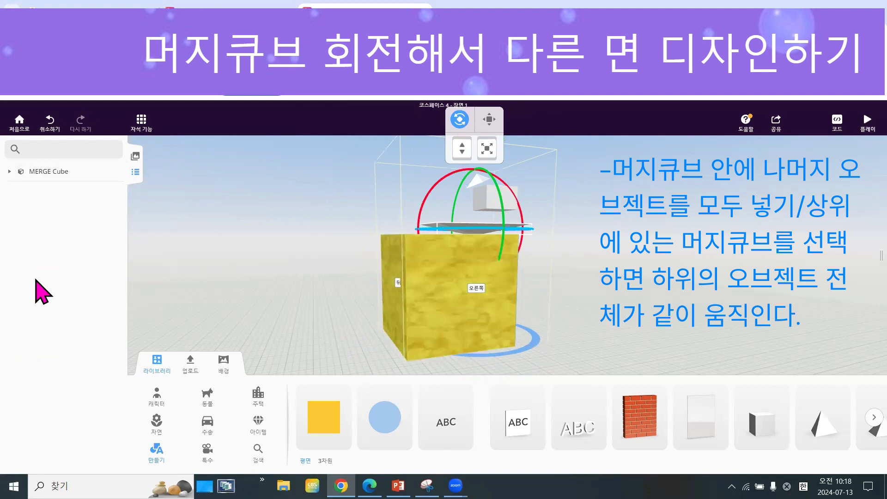
Rotate the MERGE Cube together with its nested shapes so that its right side (오른쪽) faces up.
left_click(45, 170)
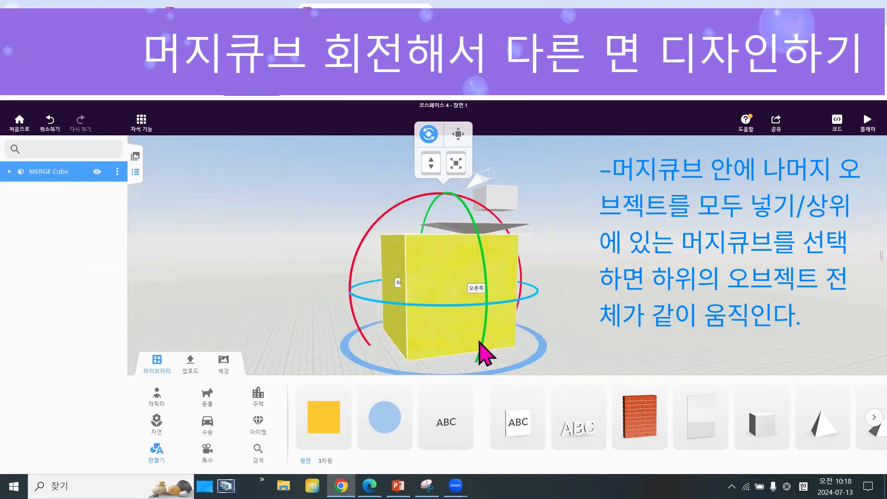
left_click_drag(485, 313, 513, 313)
left_click_drag(308, 274, 248, 276)
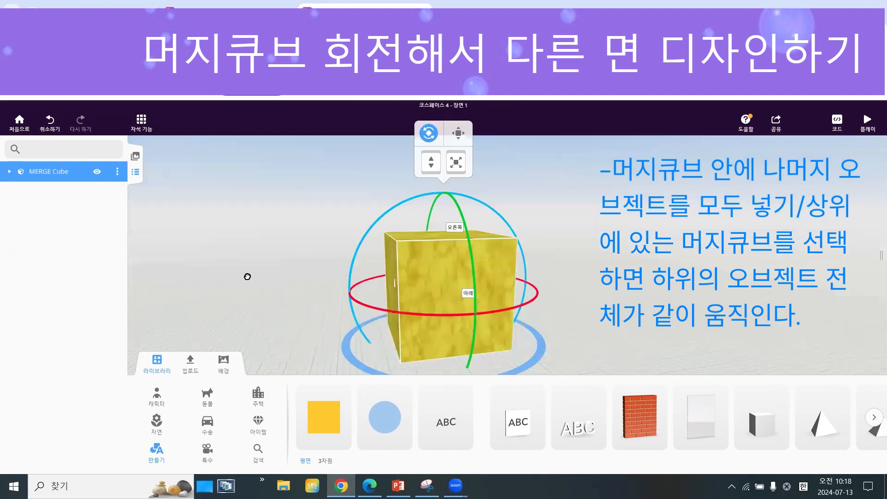
left_click_drag(576, 337, 524, 357)
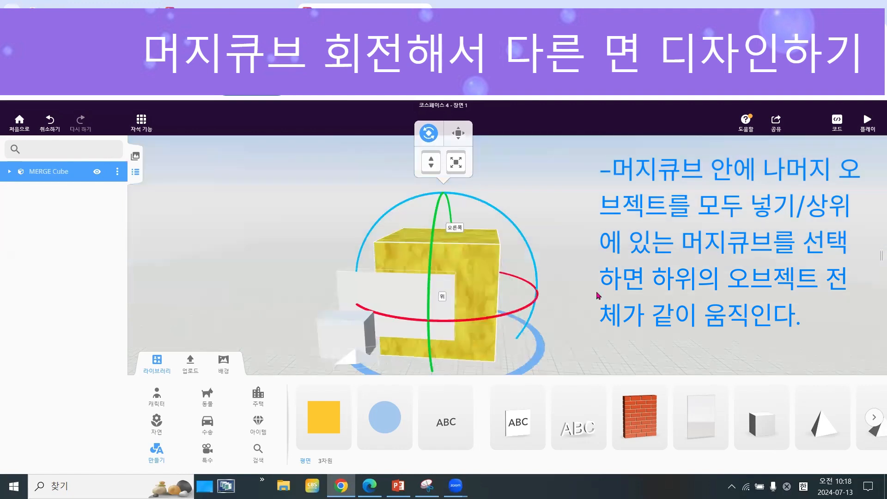
Place the Scooter from the transport (수송) library on the upward-facing right side of the cube.
left_click_drag(599, 295, 262, 433)
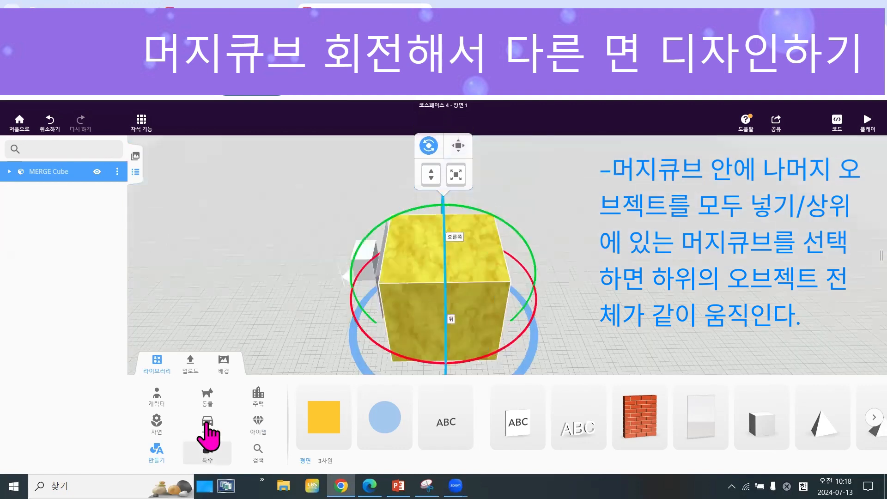
left_click(207, 435)
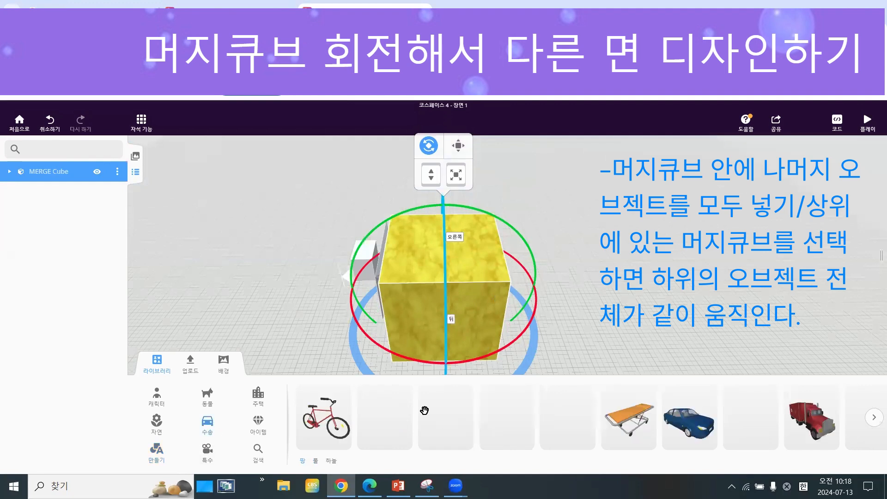
left_click(450, 263)
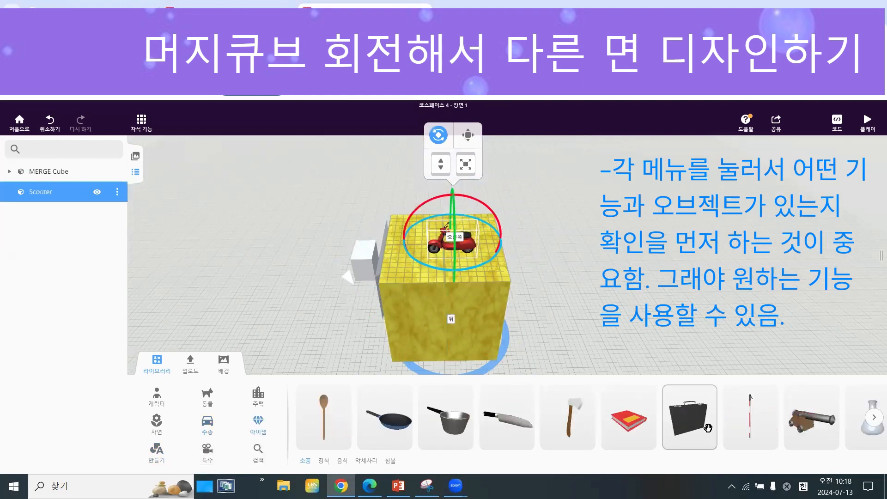
Browse the library's item (아이템), character (캐릭터), animal (동물), housing (주택), nature (자연) and transport (수송) categories to see which objects are available.
left_click(874, 418)
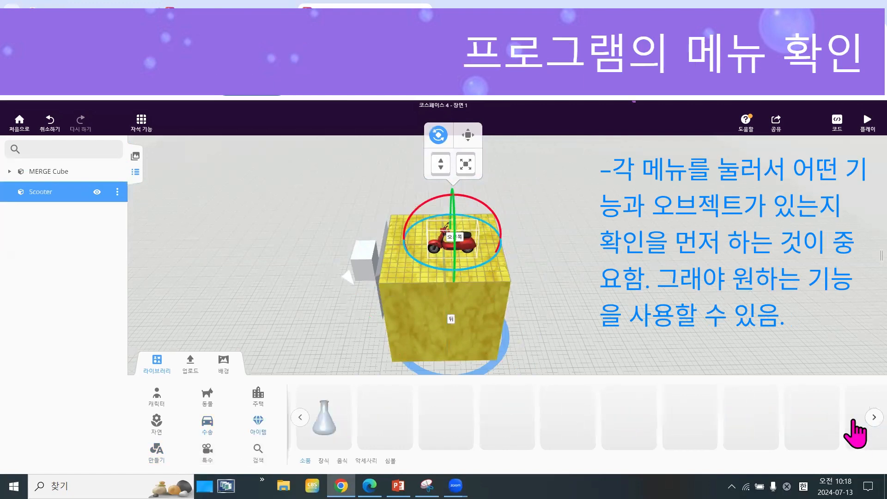
left_click(868, 417)
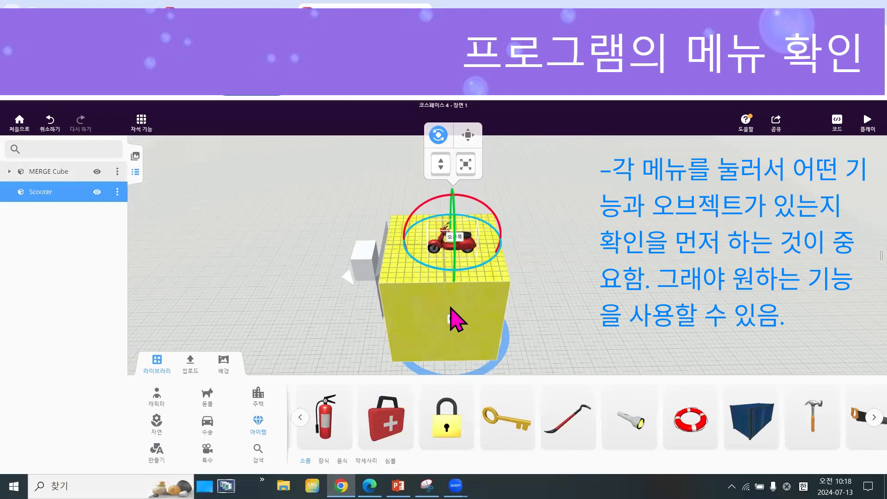
left_click(206, 408)
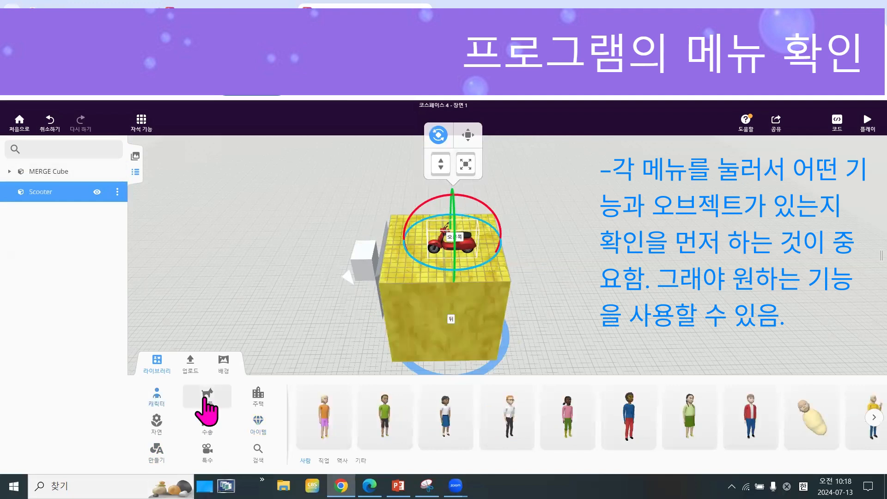
left_click(207, 408)
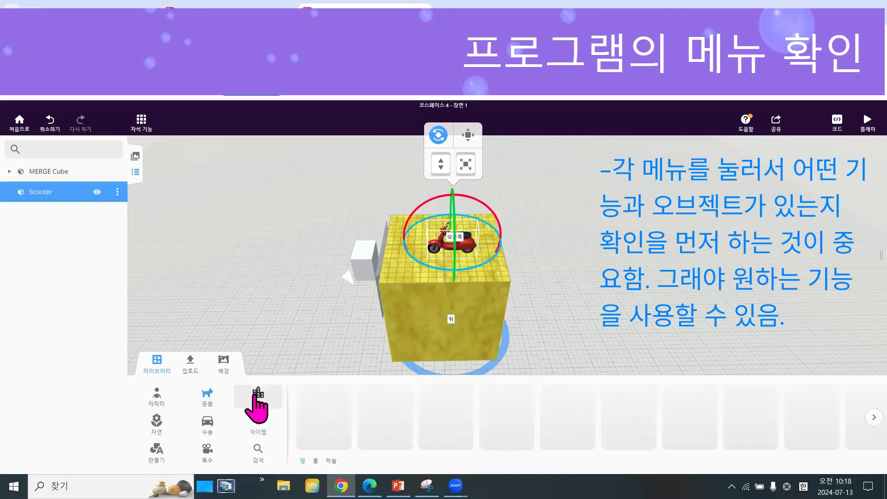
left_click(255, 396)
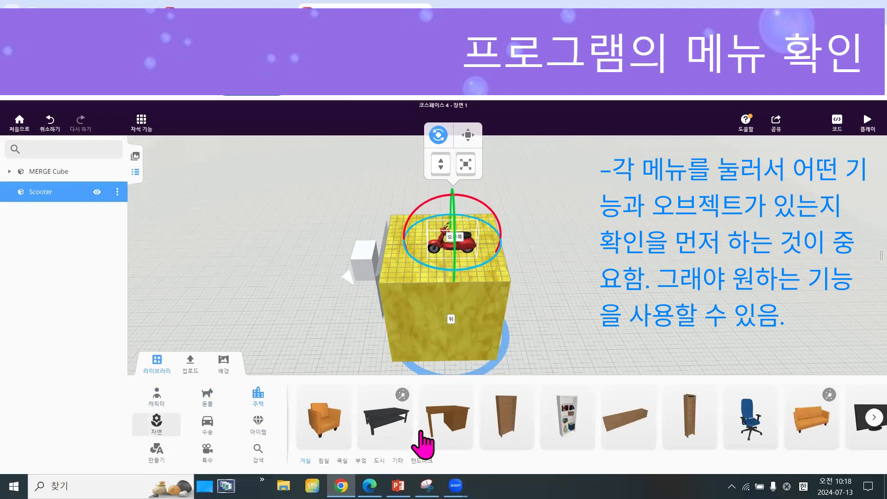
left_click(873, 417)
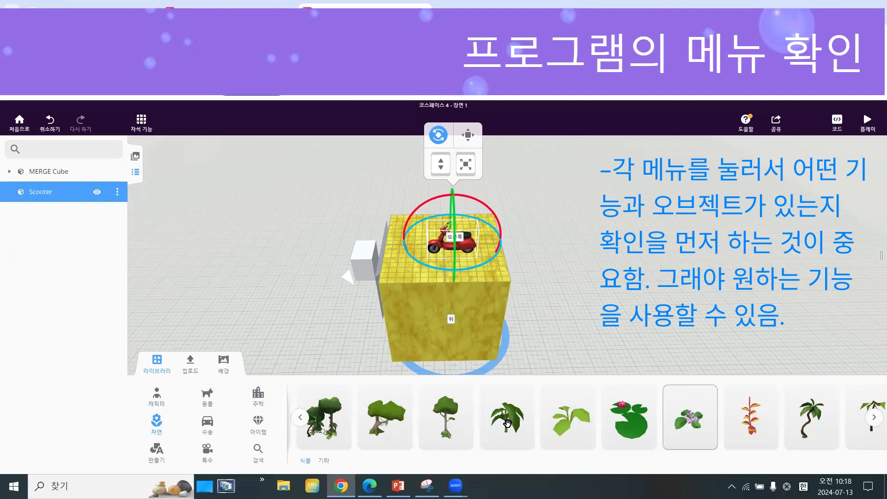
left_click(207, 430)
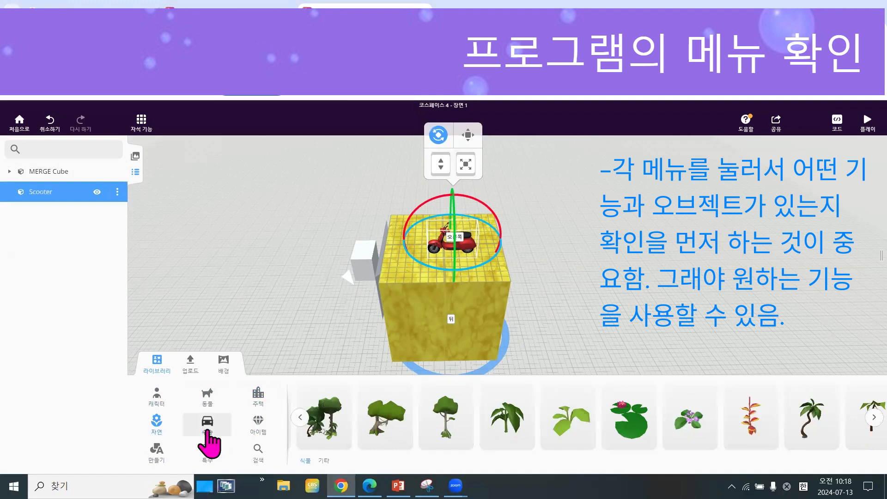
left_click(266, 433)
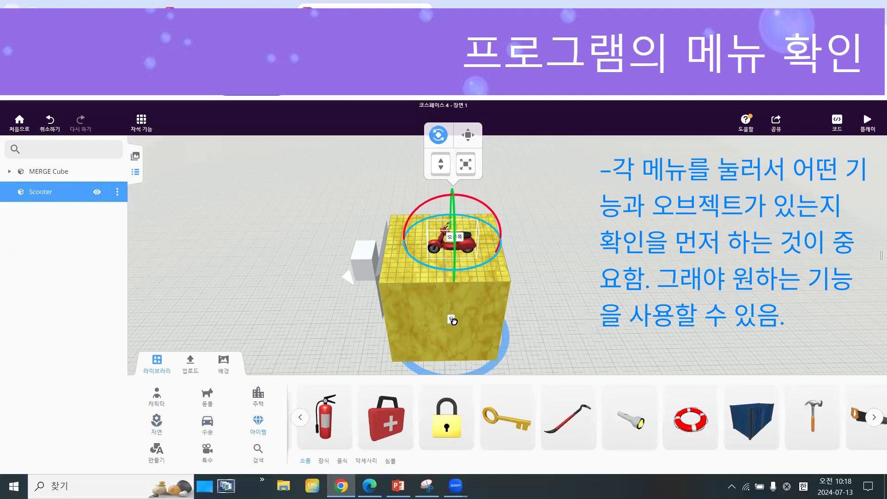
Place a Cylinder on the cube's blue front side (앞) and nest both Scooter and Cylinder under MERGE Cube.
left_click_drag(362, 253, 208, 263)
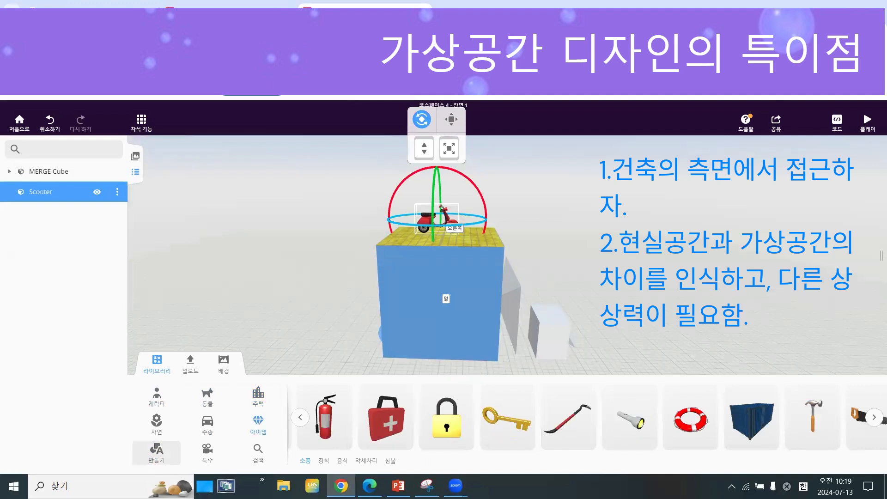
left_click(156, 452)
left_click(873, 418)
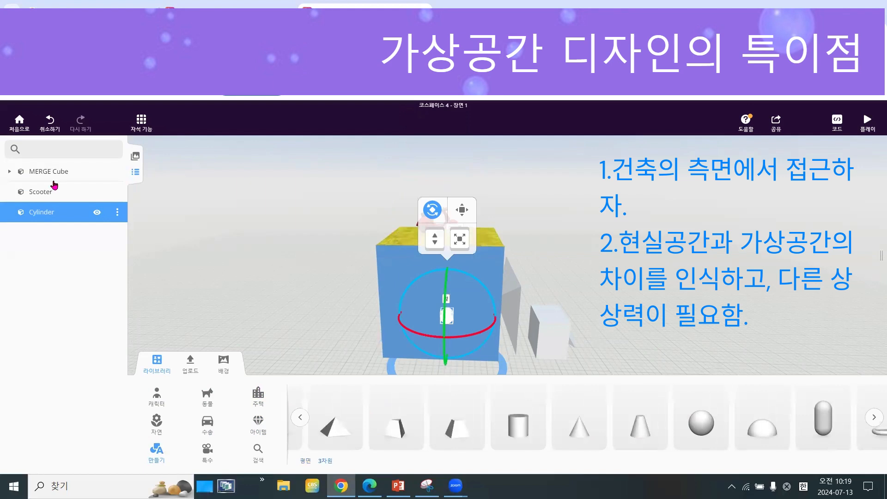
left_click(447, 319)
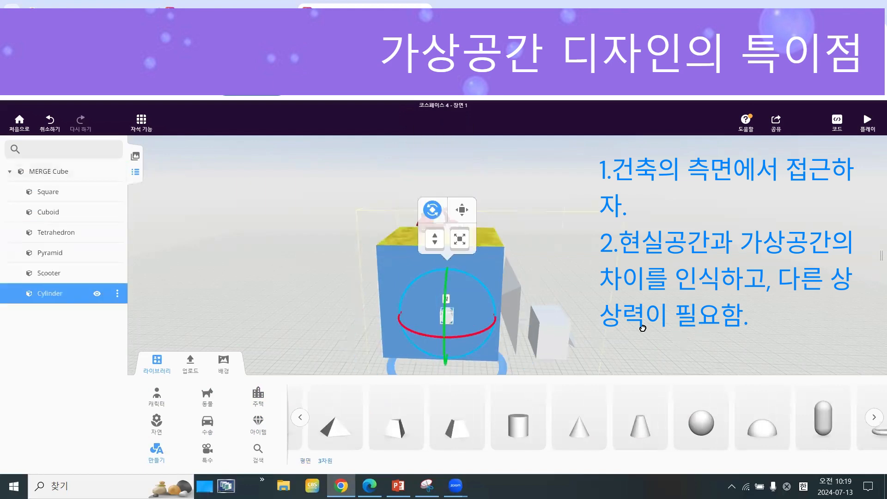
Place a 3D Text object on the cube's right side (오른쪽) beside the Scooter and nest it under Cylinder in the MERGE Cube group.
left_click_drag(649, 247, 708, 298)
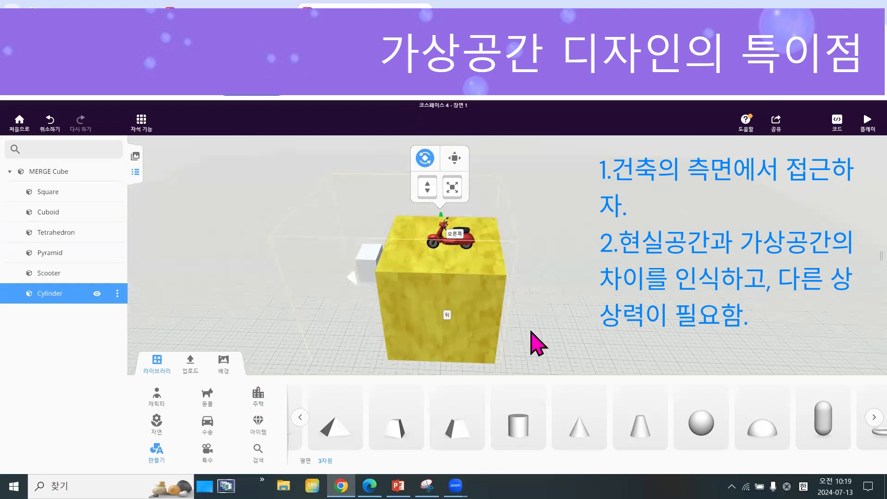
left_click_drag(531, 338, 679, 273)
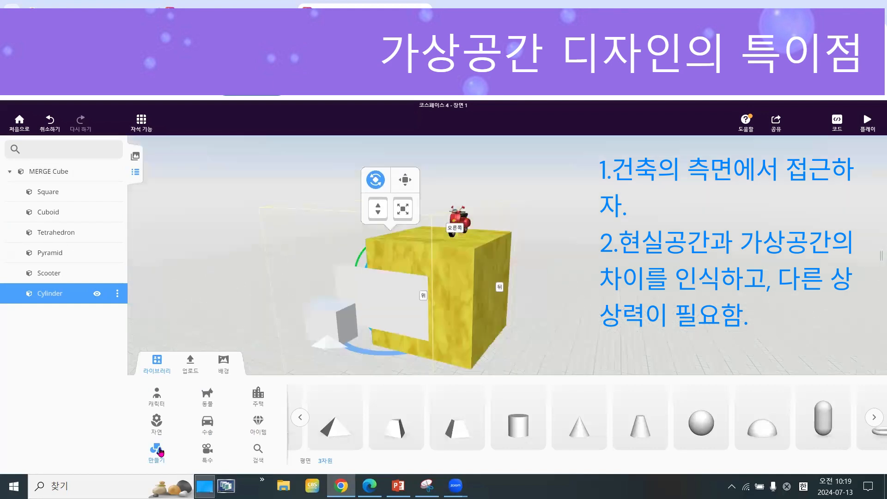
left_click(299, 418)
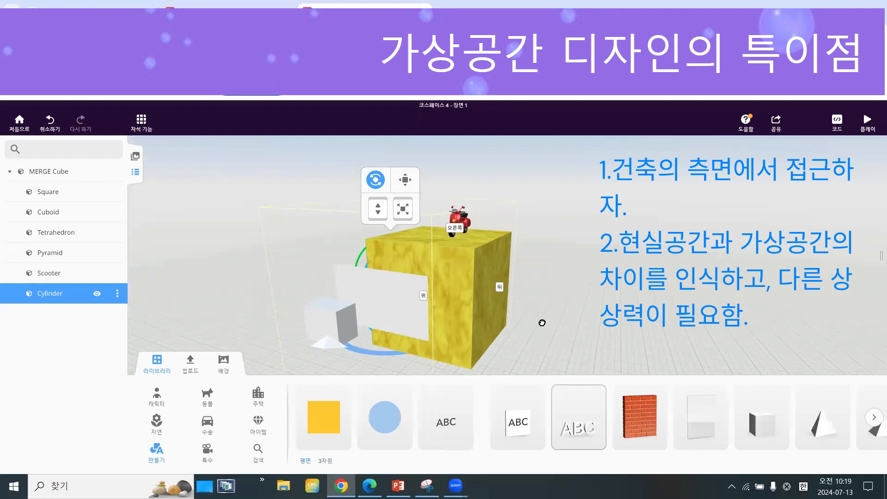
left_click_drag(530, 278, 418, 243)
left_click_drag(322, 258, 340, 258)
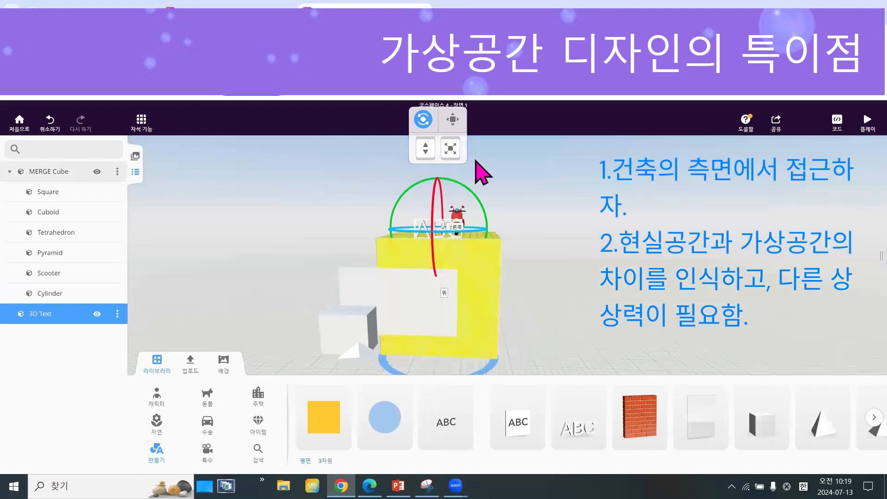
left_click_drag(426, 147, 425, 128)
left_click_drag(543, 233, 453, 242)
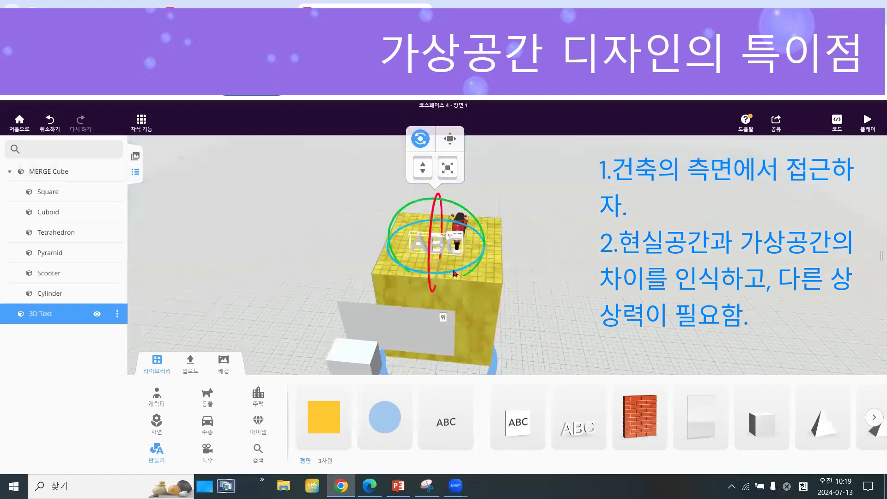
left_click_drag(455, 272, 475, 209)
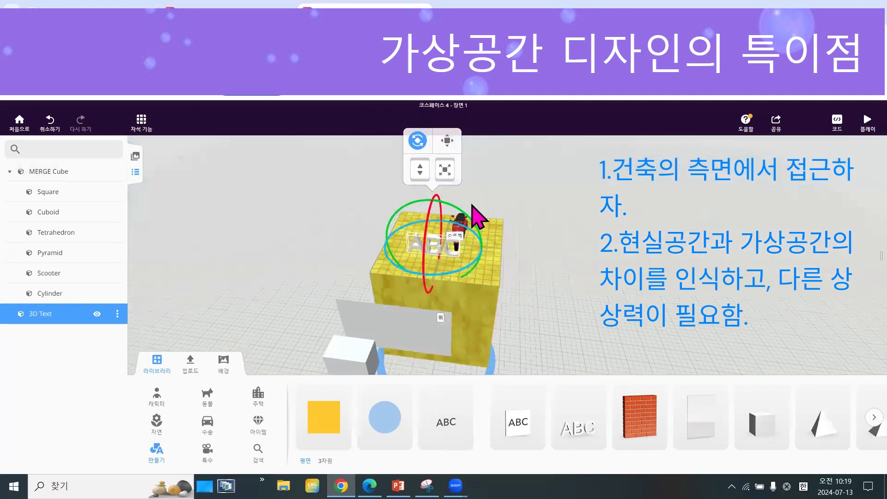
left_click(472, 250)
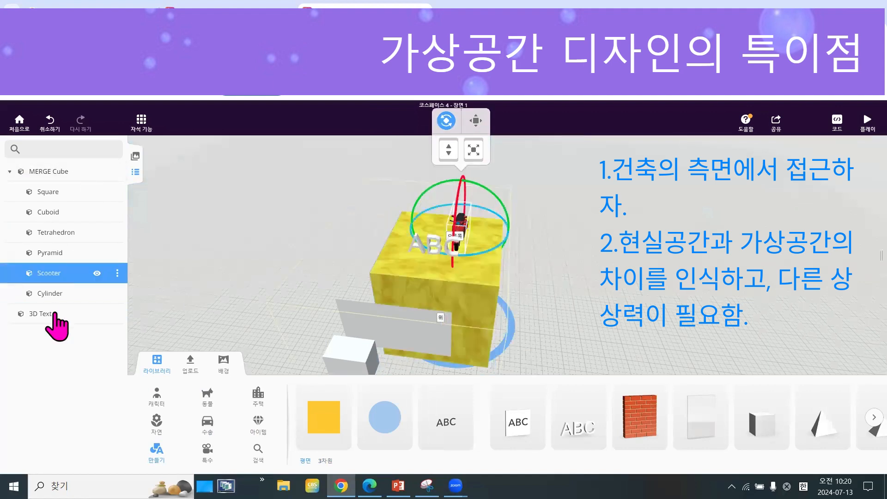
left_click_drag(56, 319, 65, 189)
Rotate the MERGE Cube with its nested objects so that its top side (위) faces up, and inspect its decorated faces.
left_click(60, 178)
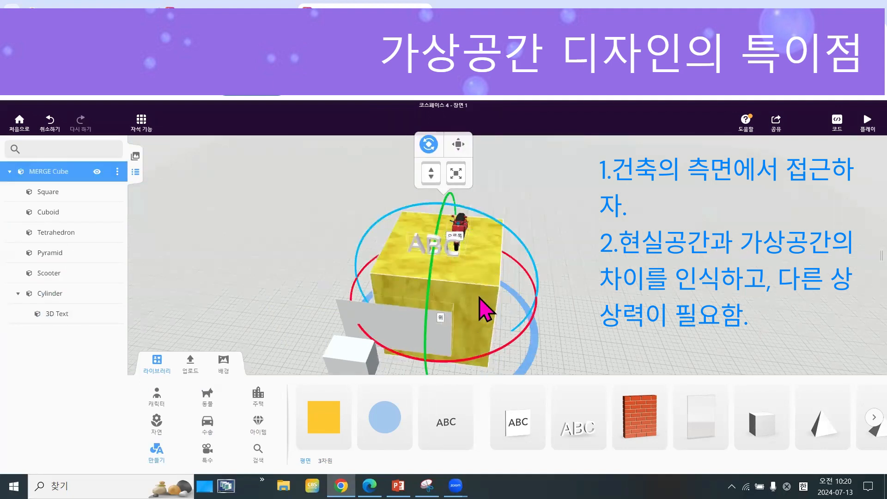
left_click_drag(489, 310, 546, 293)
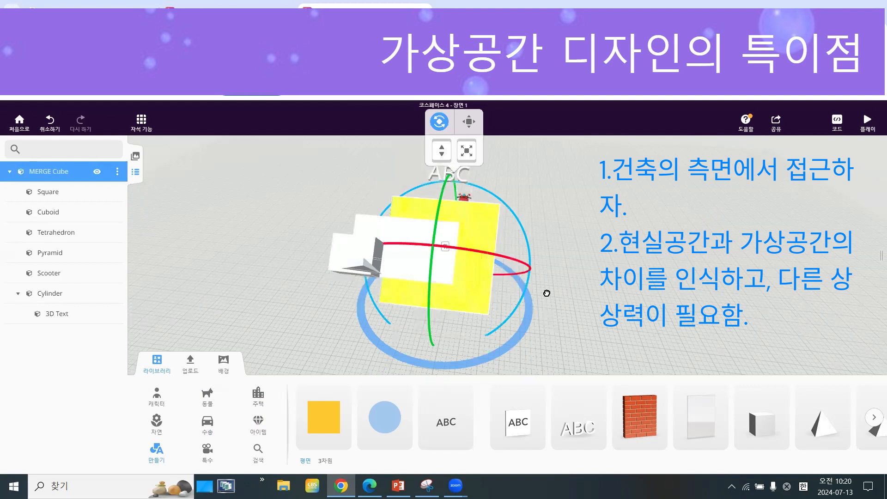
left_click_drag(436, 335, 439, 310)
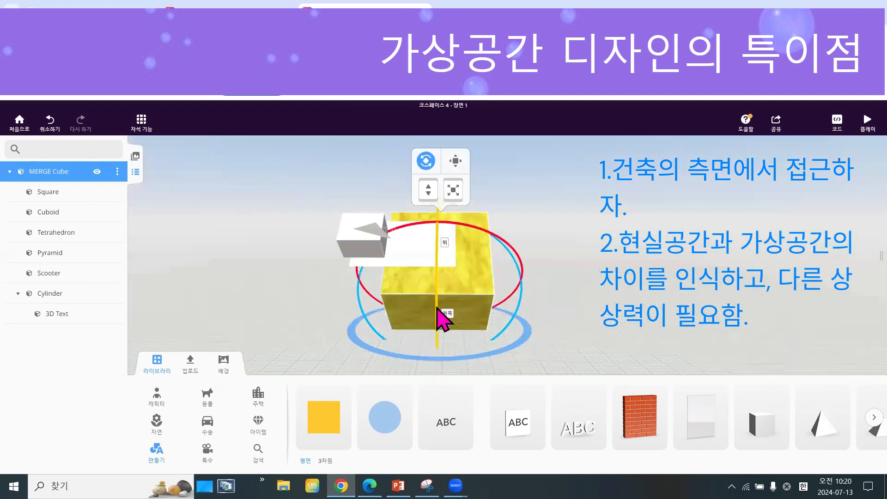
left_click_drag(436, 307, 564, 309)
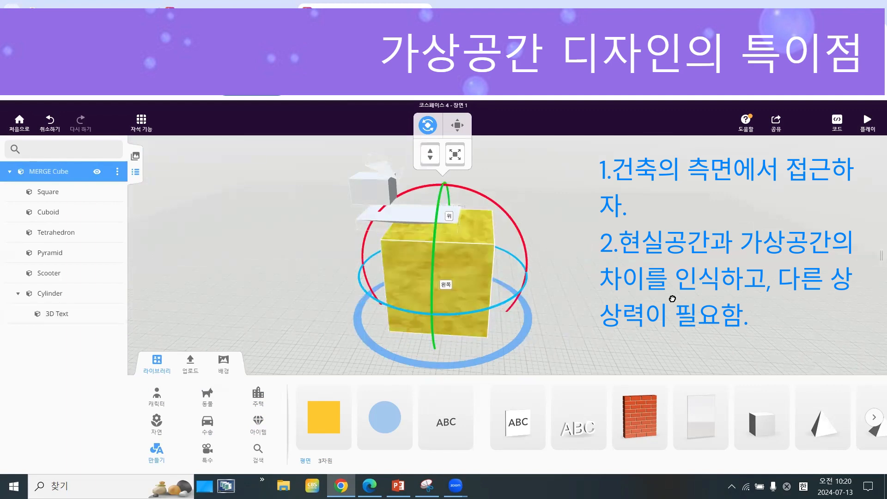
left_click_drag(461, 359, 448, 313)
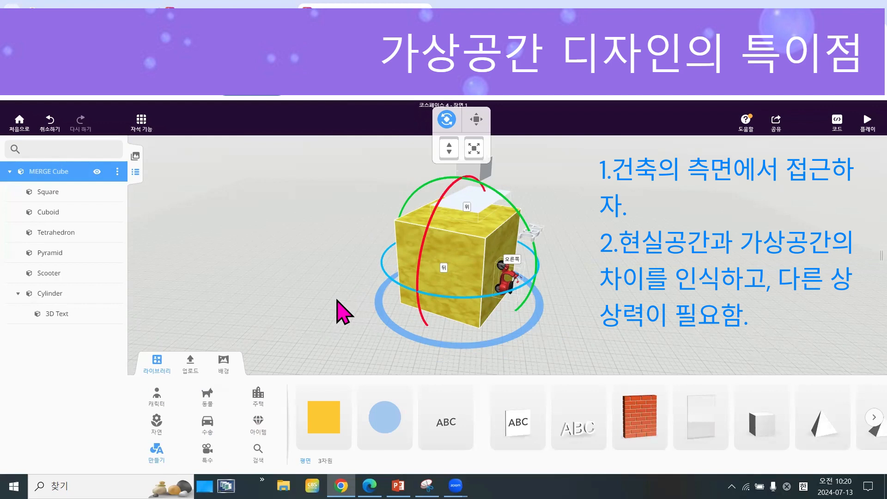
left_click_drag(442, 331, 394, 332)
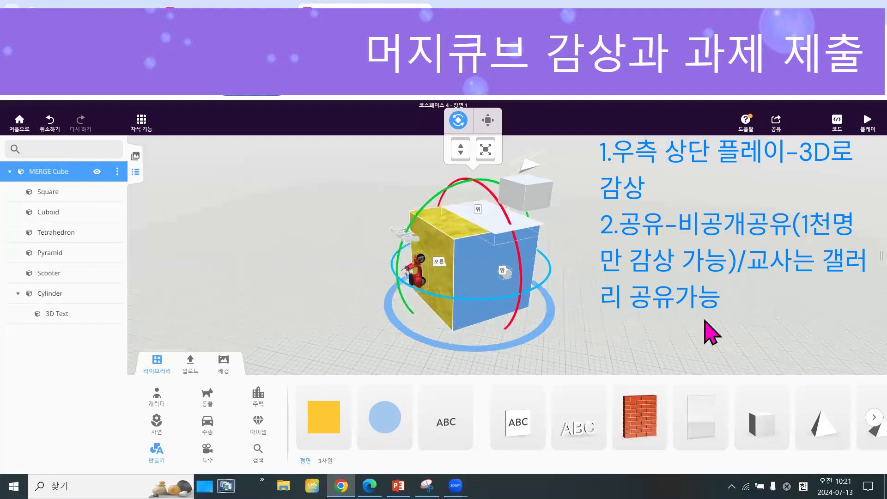
Play the scene, turn the Merge cube to view its designed faces in 3D, and return to the editor.
left_click(868, 123)
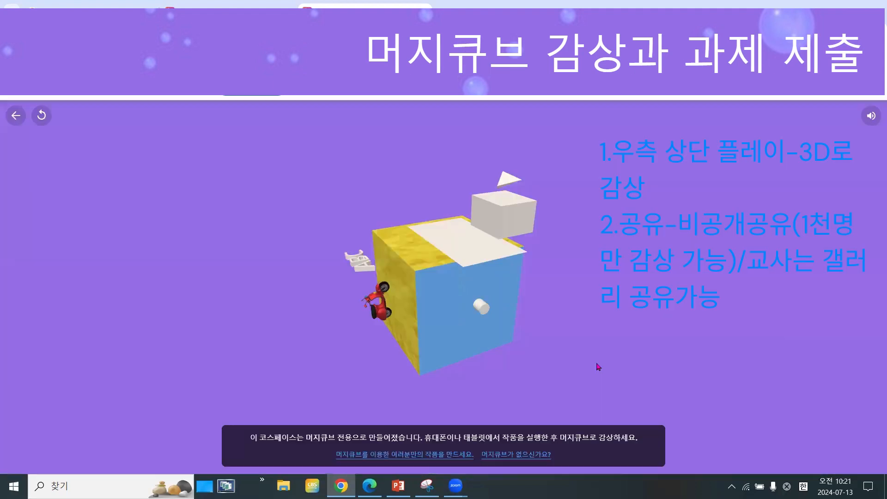
left_click_drag(530, 328, 393, 361)
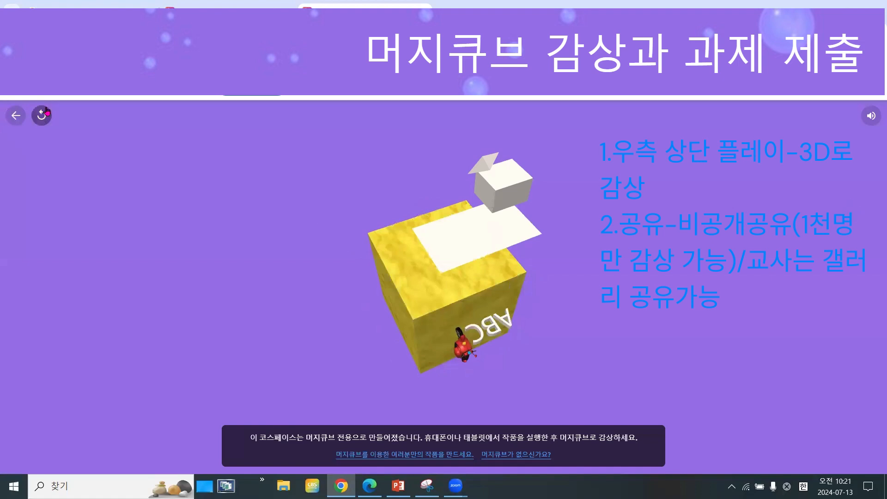
left_click(15, 116)
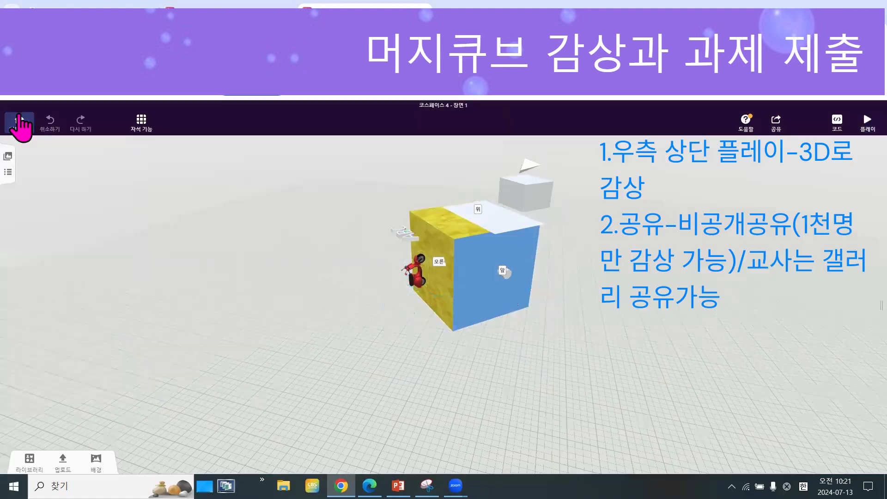
Share 코스페이스 4 as unlisted (비공개 공유), leaving the remix permission unchecked.
left_click(777, 129)
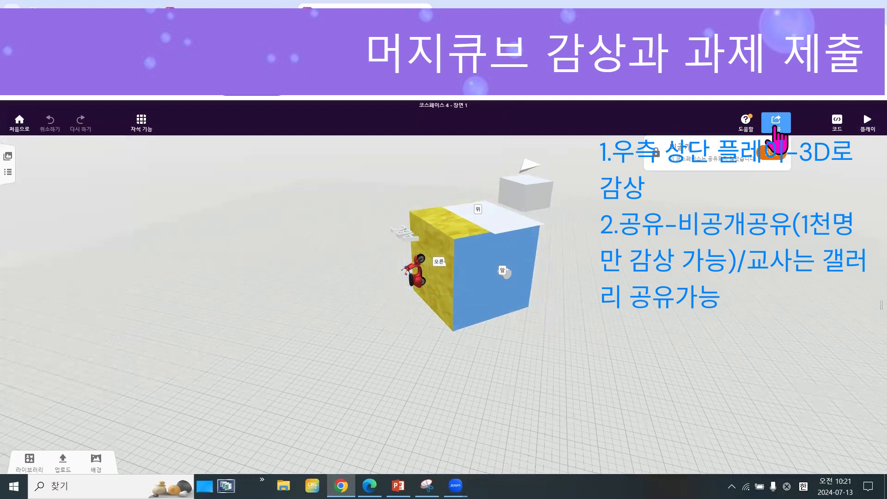
left_click(772, 152)
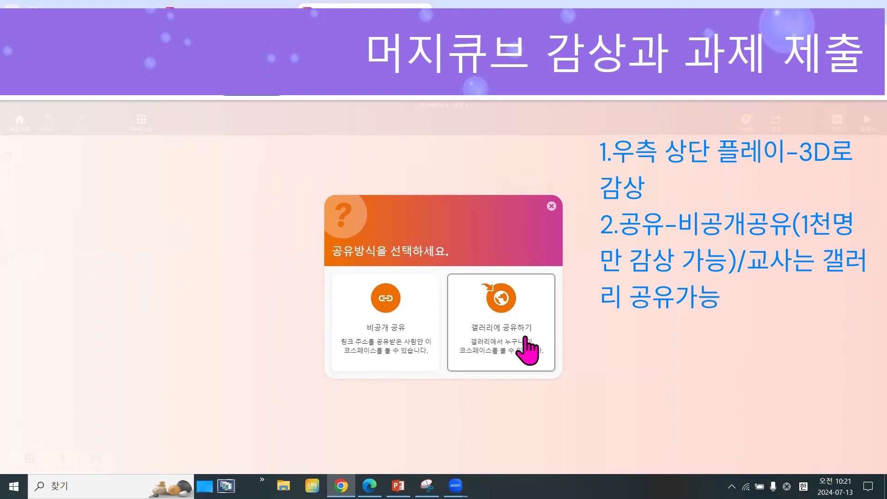
left_click(367, 363)
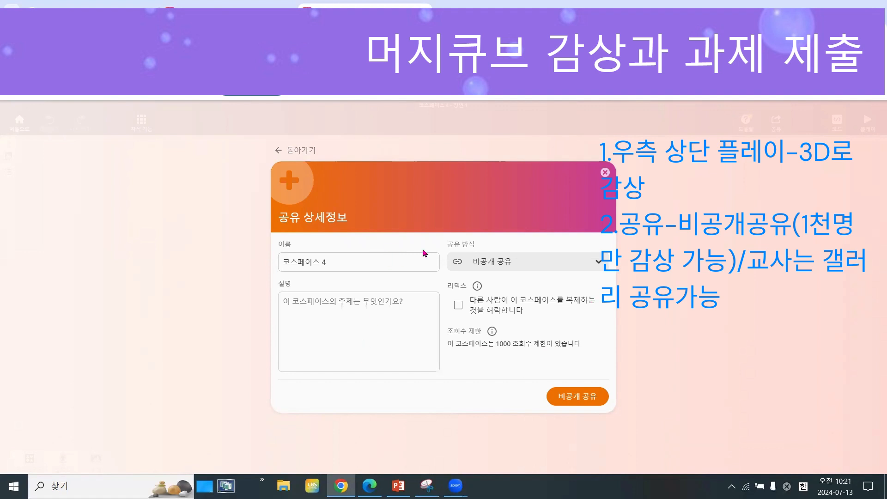
left_click(595, 265)
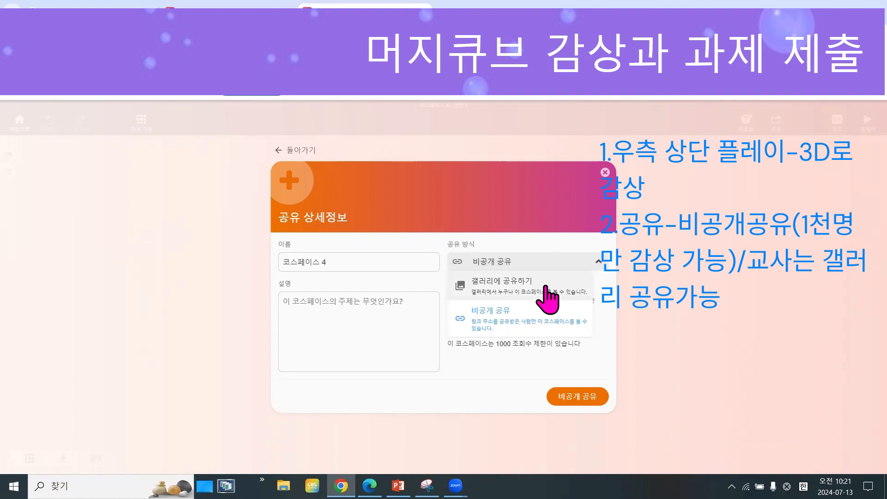
left_click(621, 367)
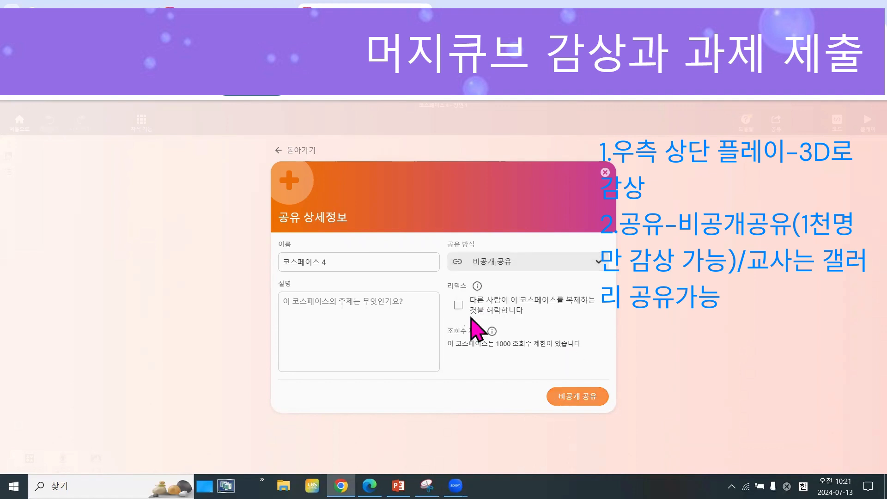
left_click(558, 395)
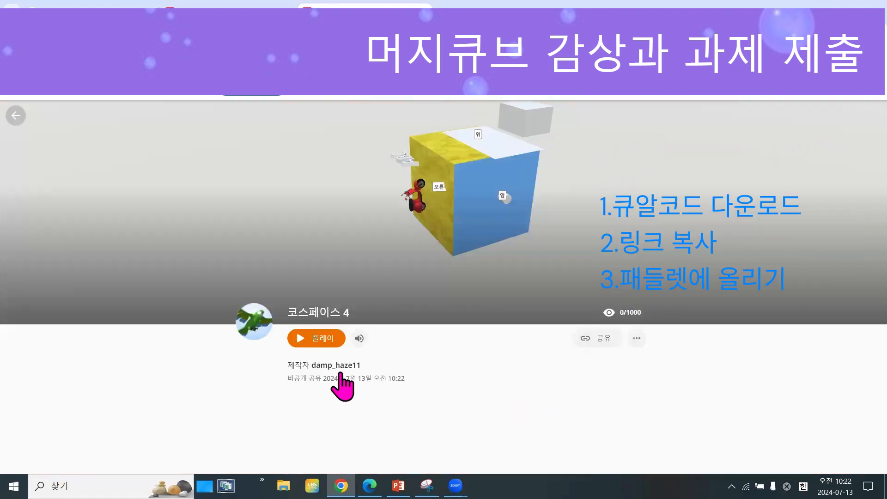
Open the sharing details of 코스페이스 4 and examine its share link and embed code.
left_click(599, 341)
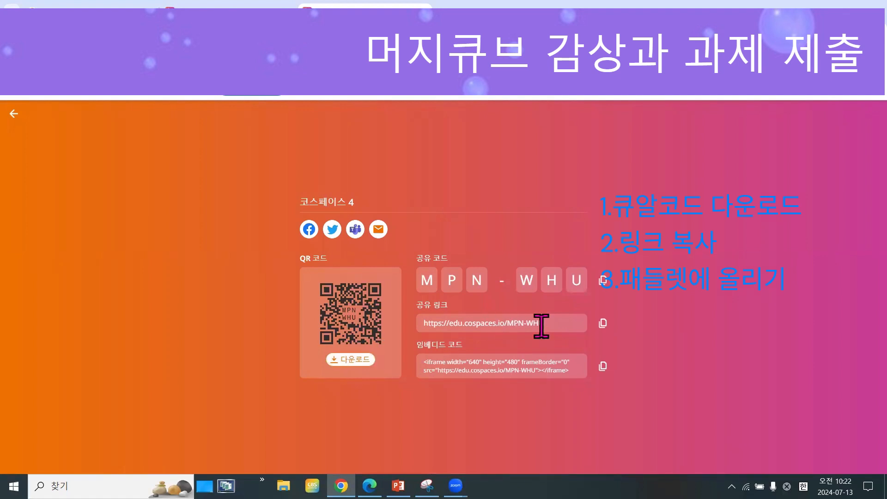
left_click_drag(544, 323, 412, 324)
left_click_drag(569, 371, 416, 370)
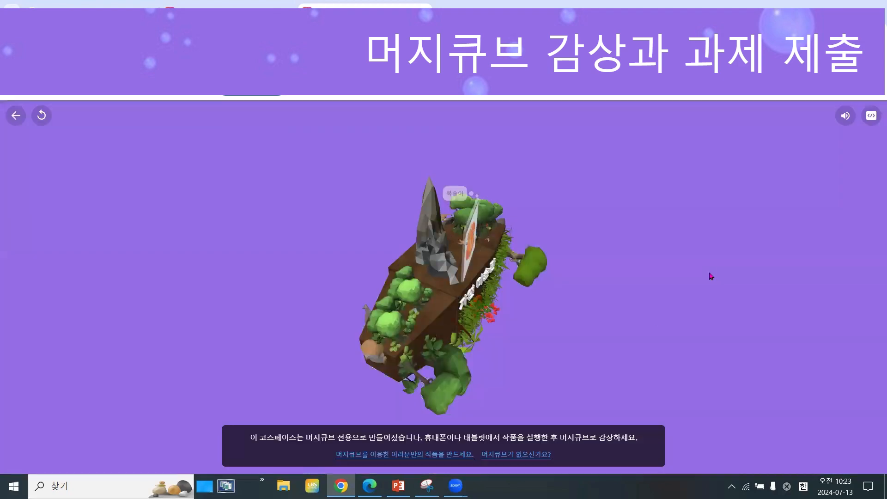
Turn the playing 자연 미술관 Merge cube example to examine its decorations from several sides and up close.
left_click_drag(665, 312, 535, 362)
left_click_drag(478, 240, 458, 326)
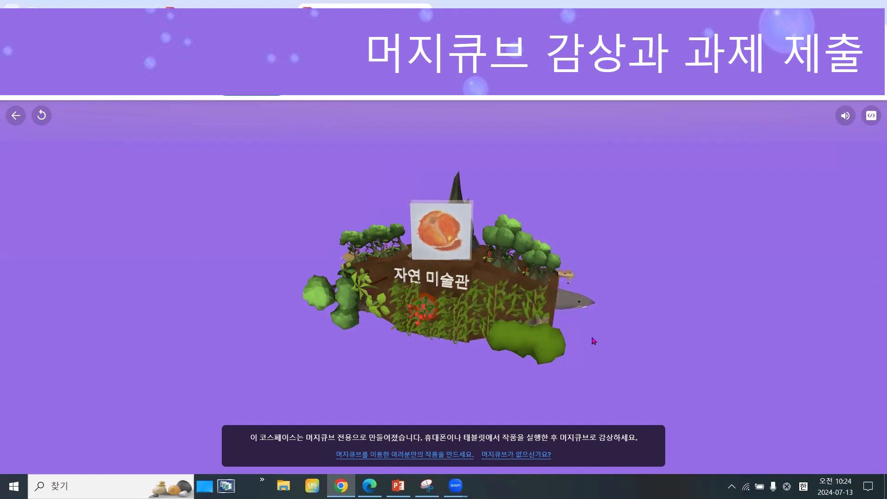
left_click_drag(484, 331, 444, 328)
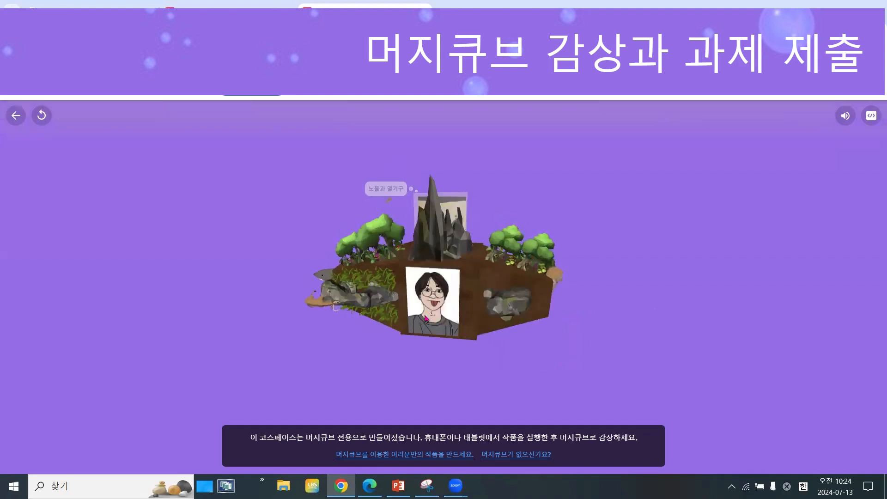
left_click_drag(312, 353, 377, 339)
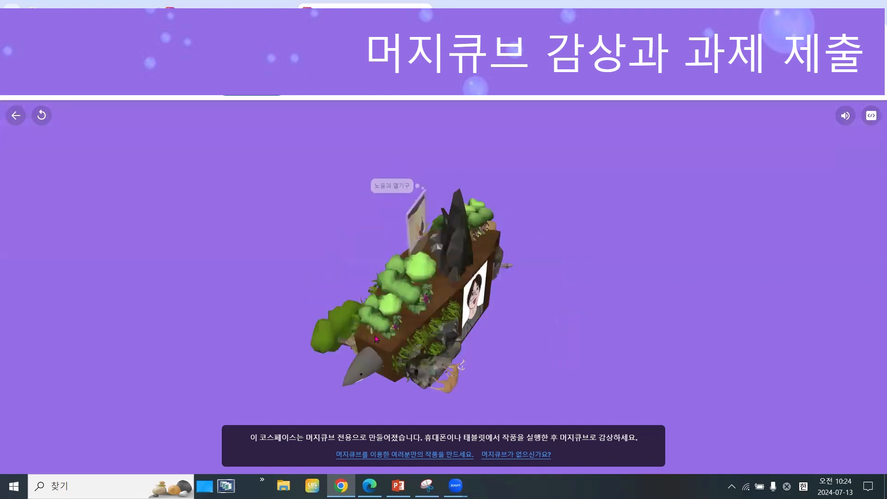
left_click_drag(570, 328, 546, 314)
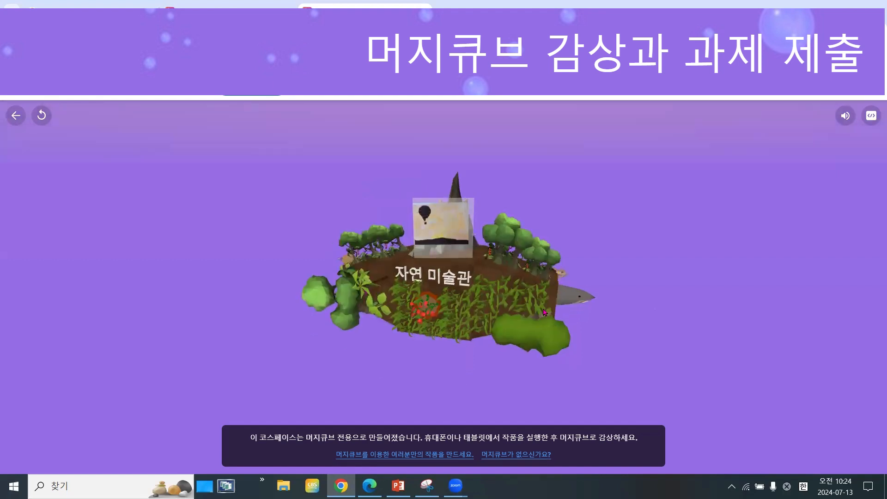
scroll(620, 257, "up", 5)
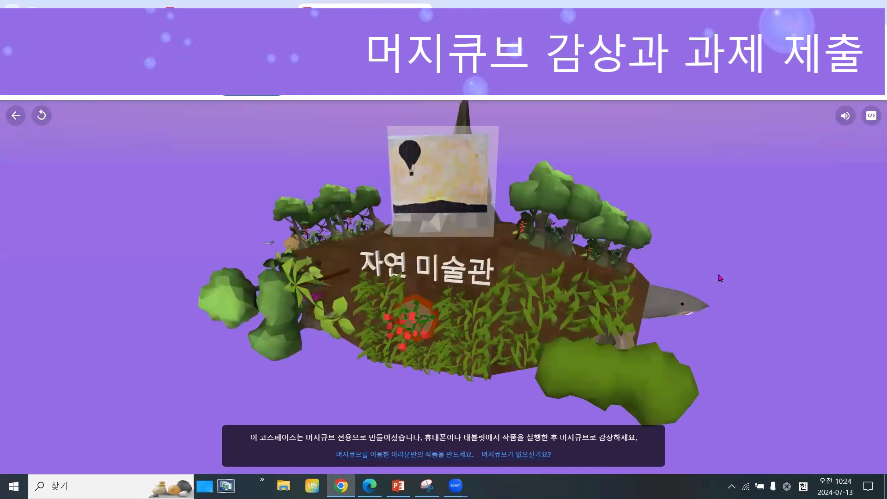